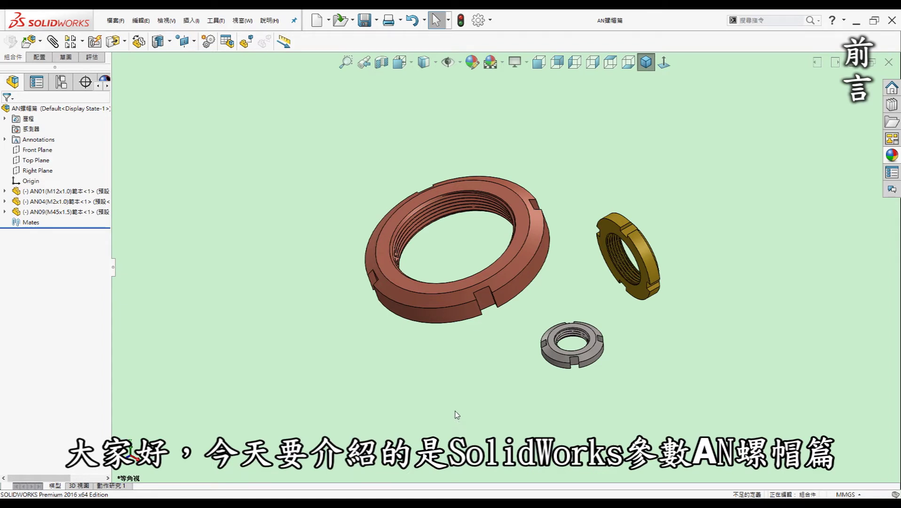
- Orbit the assembly to inspect the three different-size AN nuts from several angles
middle_drag(454, 404, 451, 373)
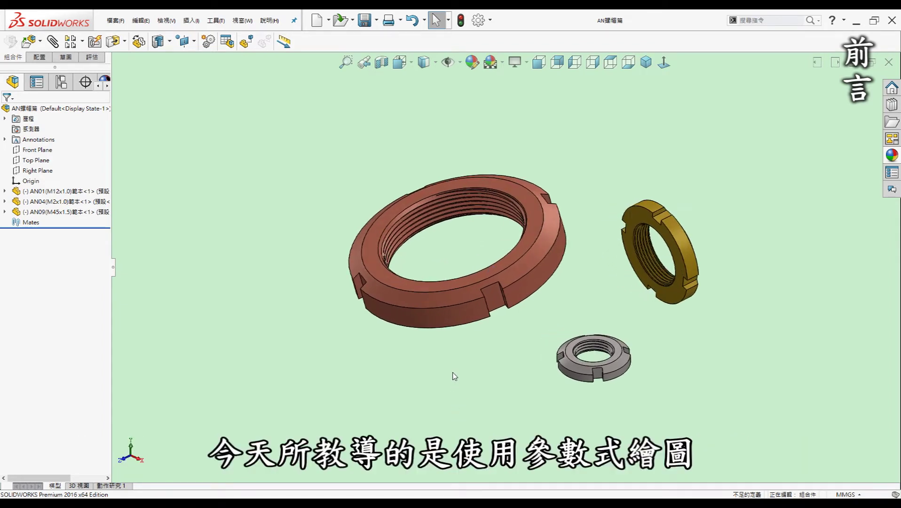
middle_drag(473, 376, 469, 357)
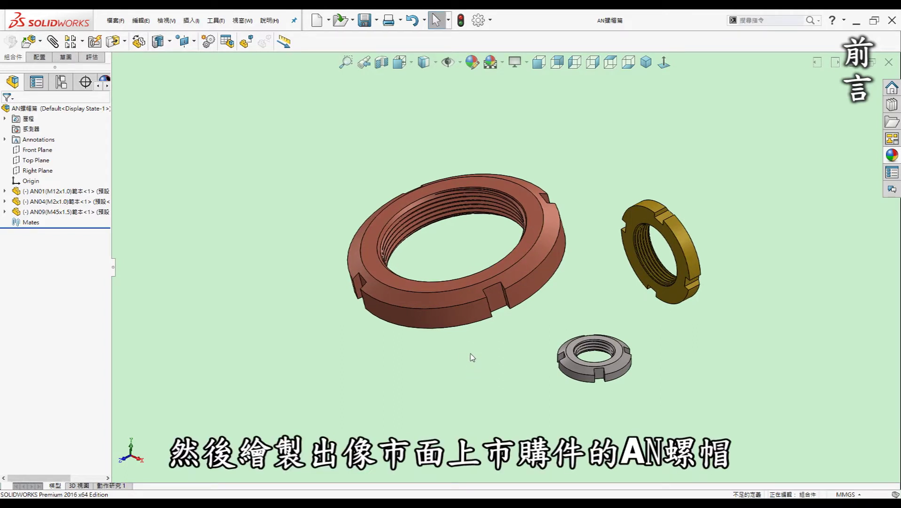
mouse_move(473, 357)
middle_down()
mouse_move(478, 363)
mouse_move(476, 356)
middle_up()
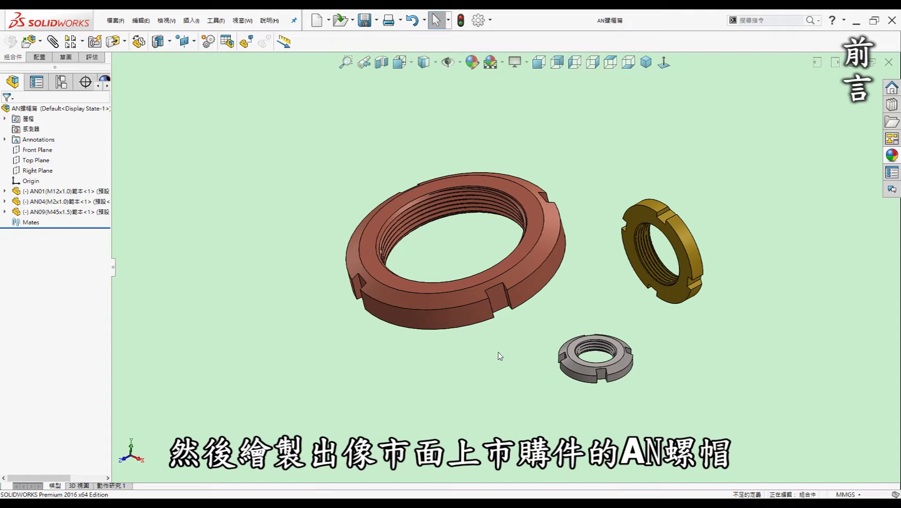
middle_drag(628, 316, 608, 301)
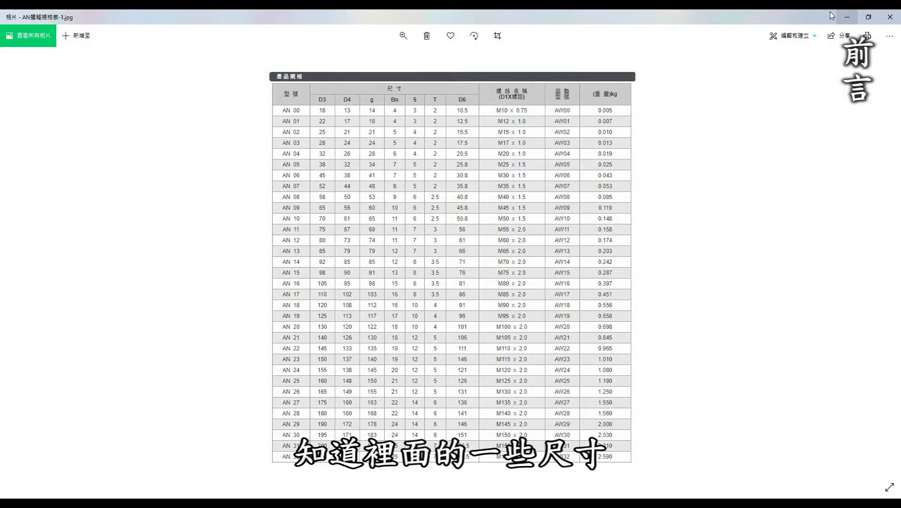
- Minimize the AN size table image to get back to the nut's equations list
click(846, 17)
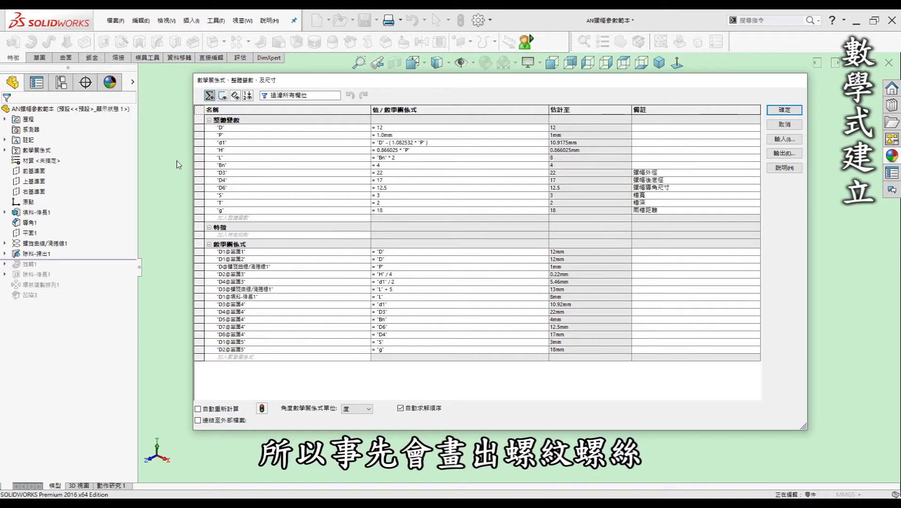
- Place the Notepad parameter list (D=140, P=2, D3=180…) beside the equations table
mouse_move(593, 78)
mouse_down()
mouse_move(575, 418)
mouse_move(617, 88)
mouse_up()
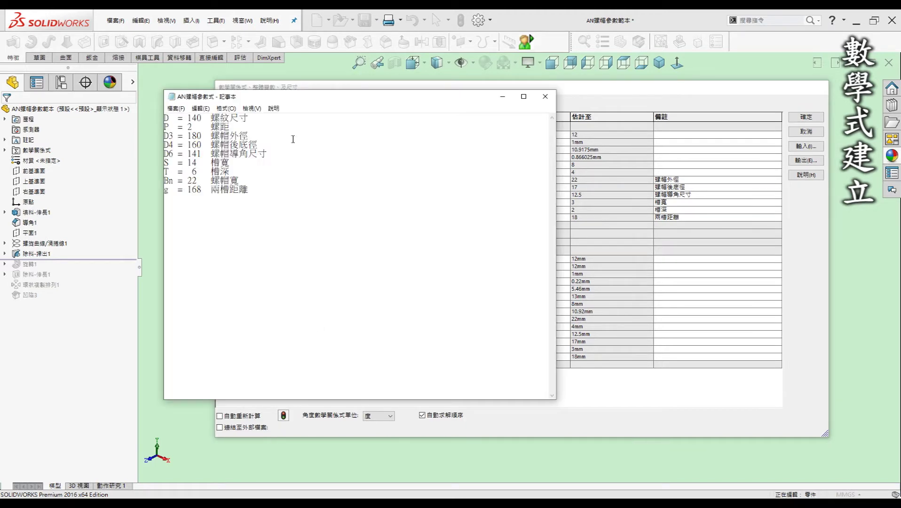
mouse_move(306, 96)
mouse_down()
mouse_move(425, 186)
mouse_move(472, 181)
mouse_up()
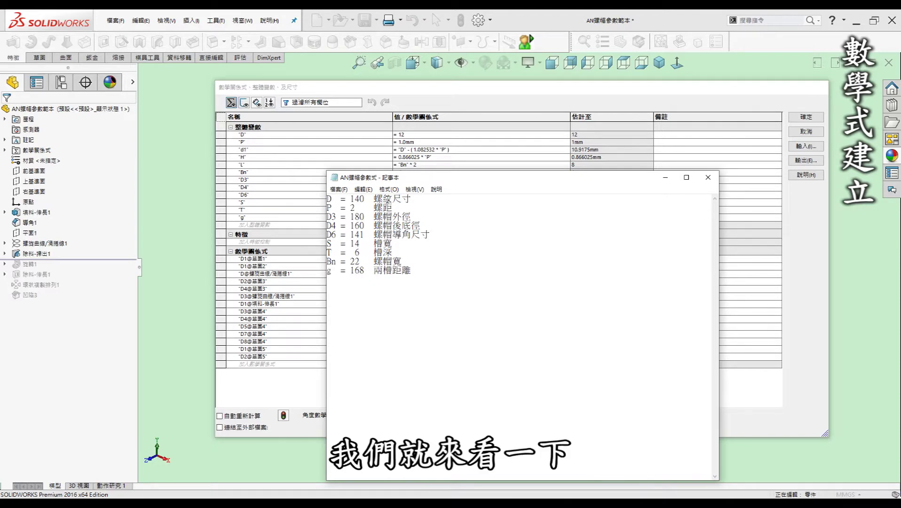
drag(426, 181, 537, 180)
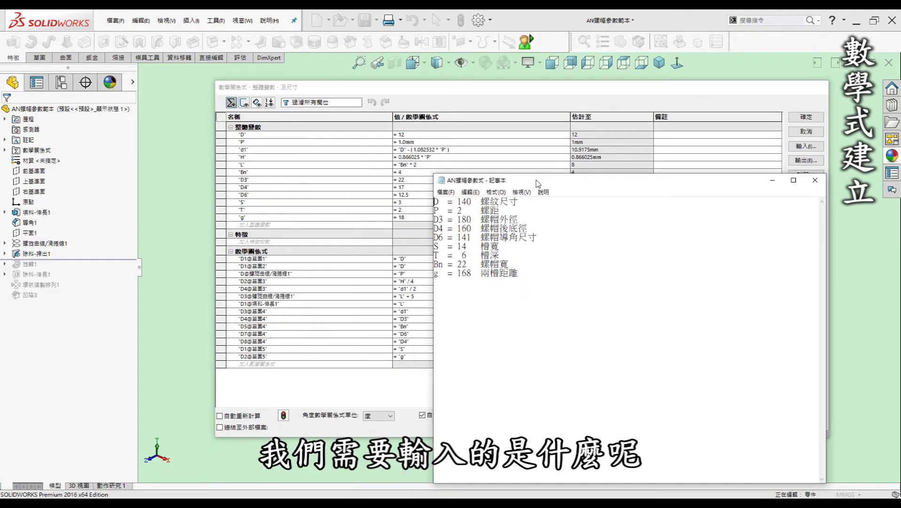
drag(539, 183, 543, 179)
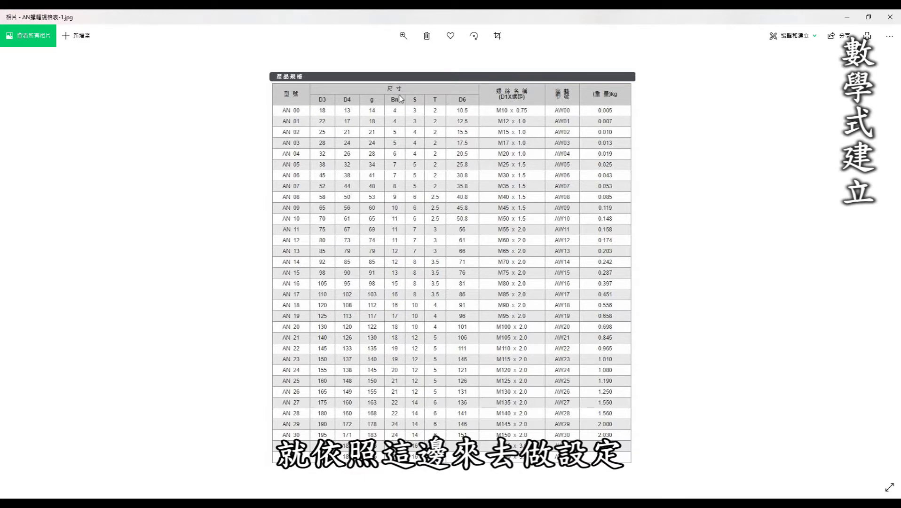
- Put away the size table, check the variable comments, then hide the Notepad list
click(846, 17)
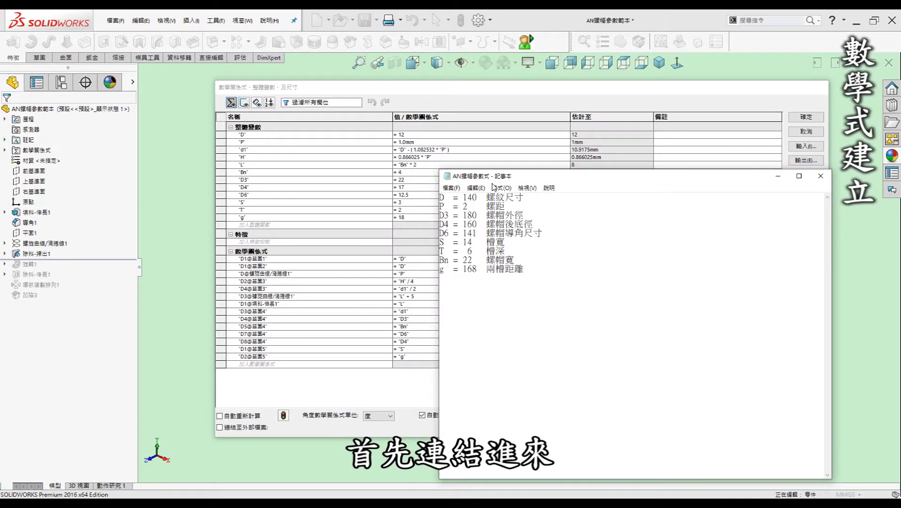
mouse_move(528, 178)
mouse_down()
mouse_move(585, 419)
mouse_move(605, 207)
mouse_up()
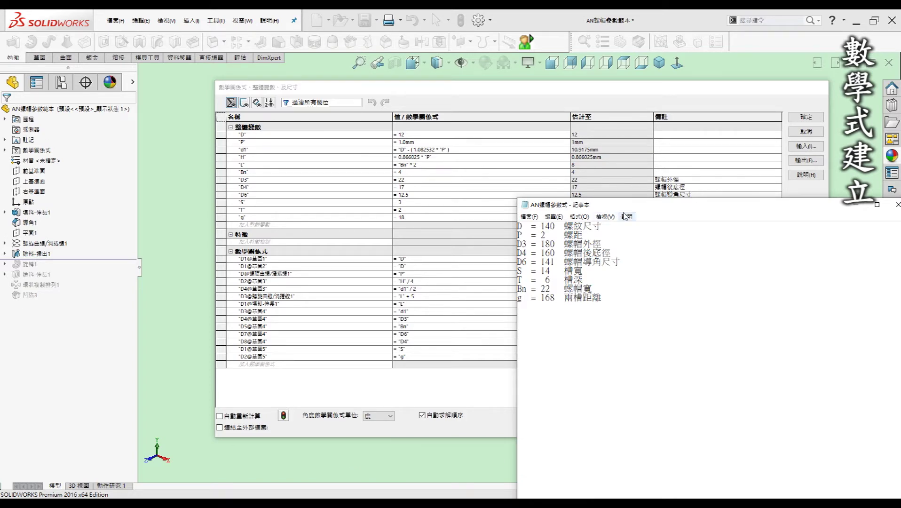
drag(626, 209, 461, 252)
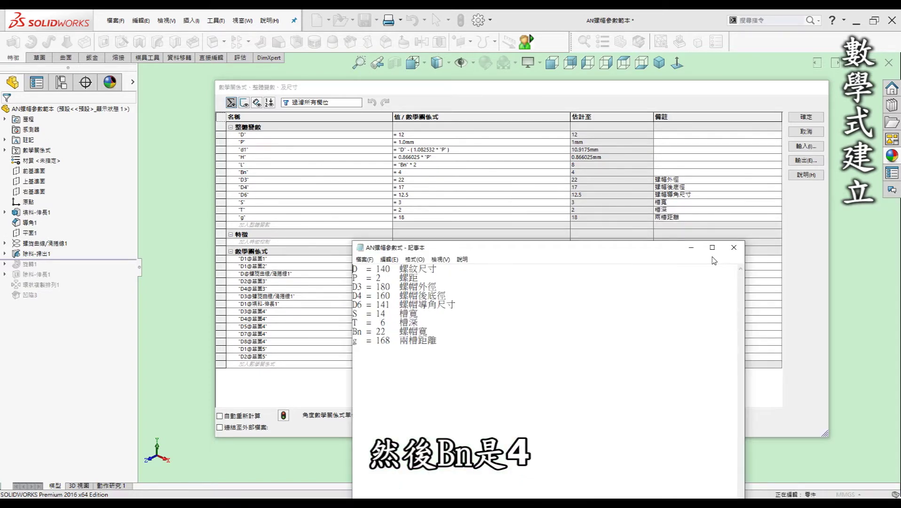
click(691, 247)
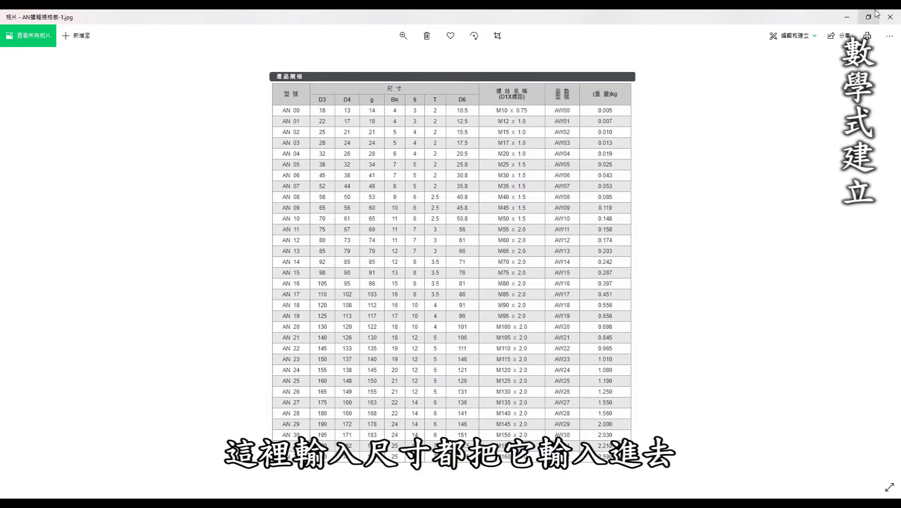
- Minimize the AN size table image to bring SOLIDWORKS back to the front
click(846, 17)
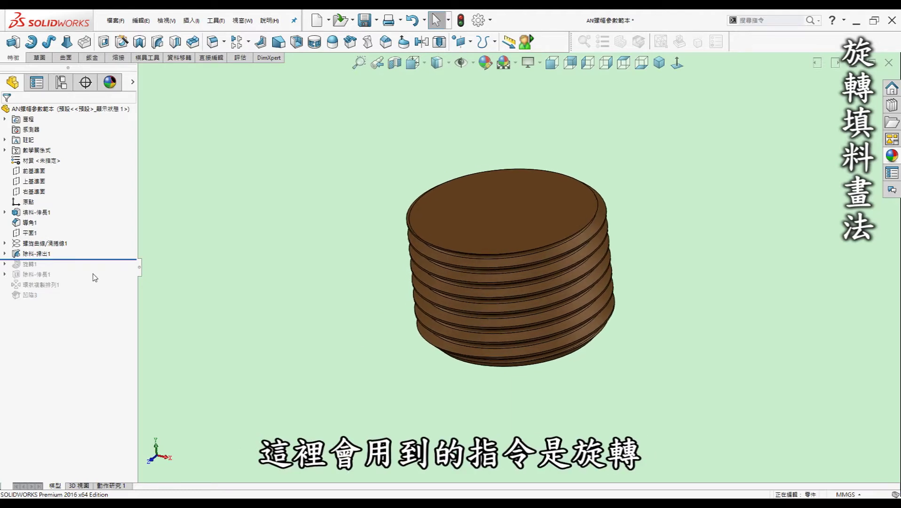
- Drag the rollback bar down below the 旋轉1 revolve feature
drag(96, 259, 97, 270)
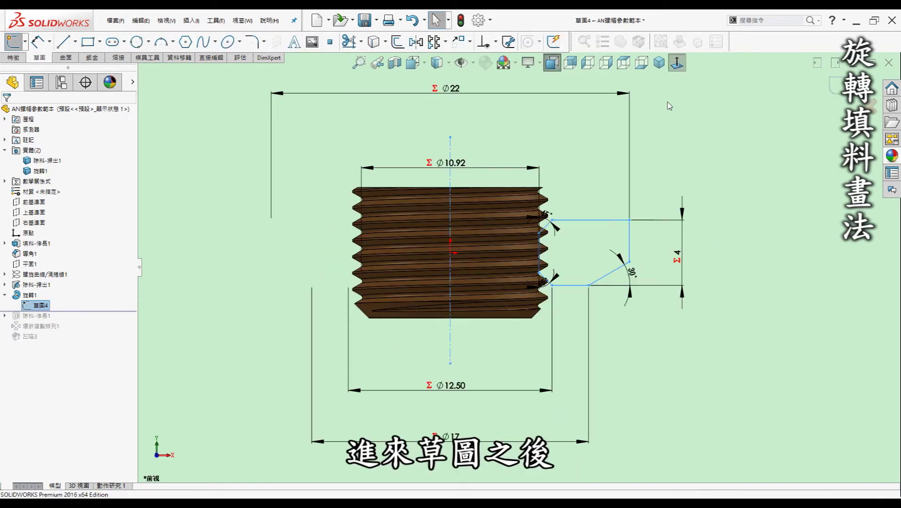
click(721, 164)
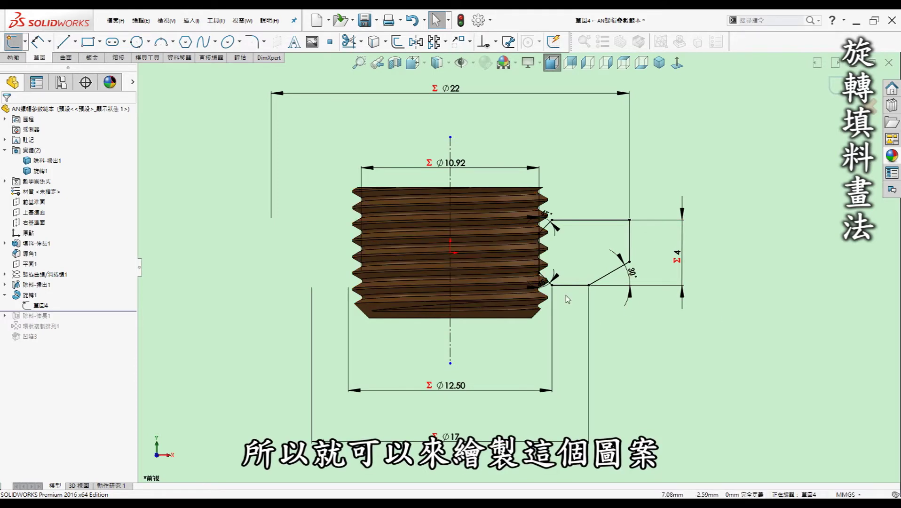
scroll(476, 237, down, 2)
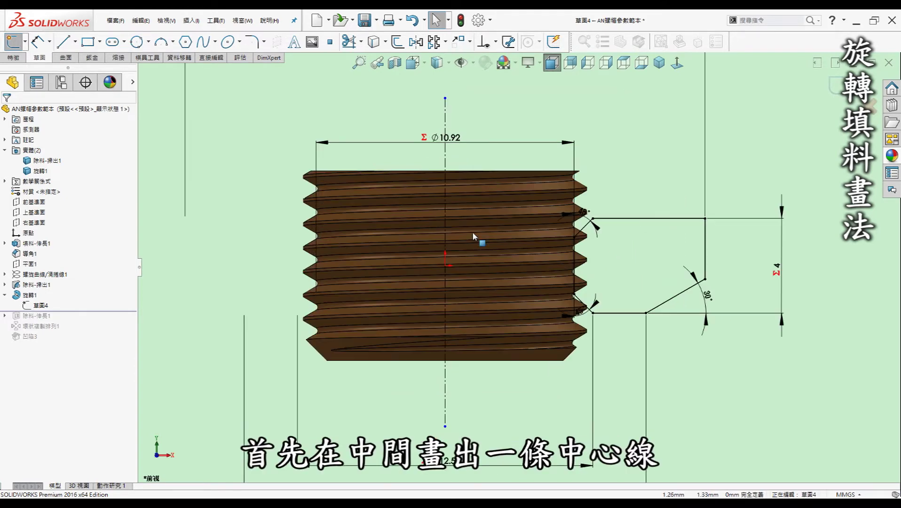
click(444, 98)
scroll(636, 241, down, 2)
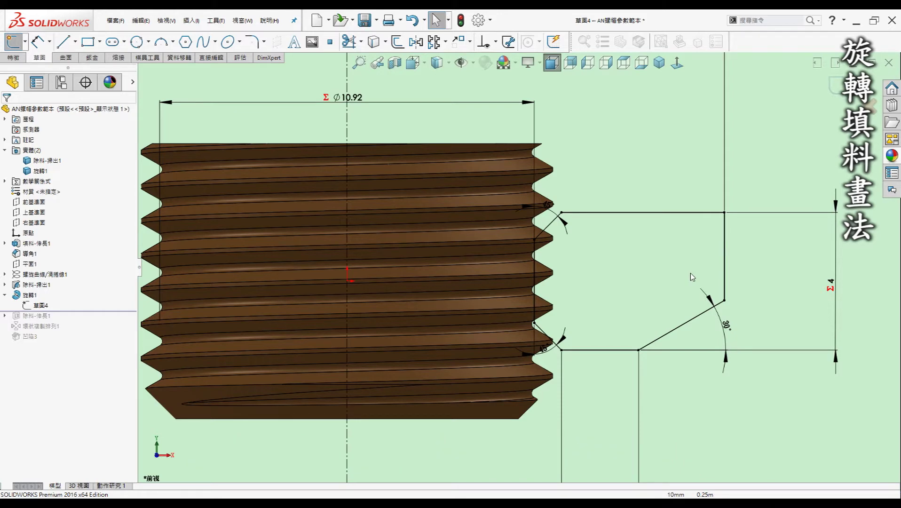
click(532, 258)
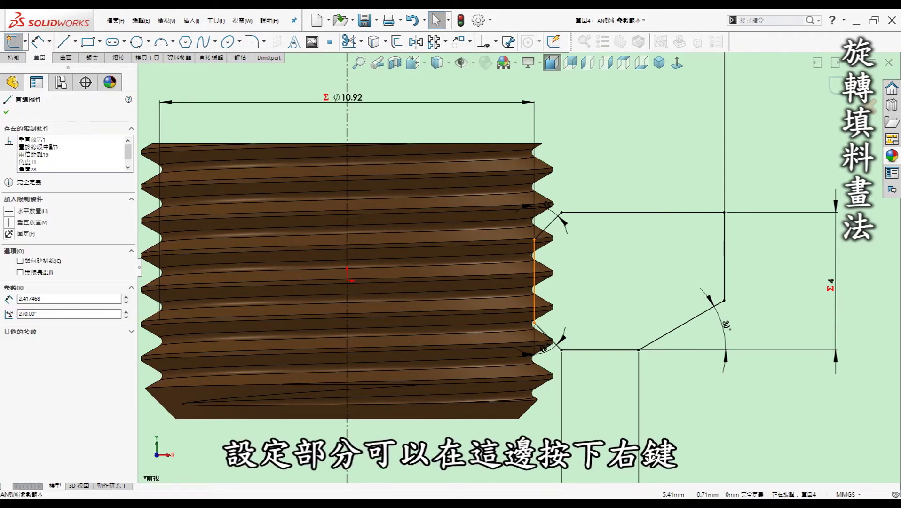
- Select the midpoint of the profile's vertical line, then clear the selection
right_click(535, 261)
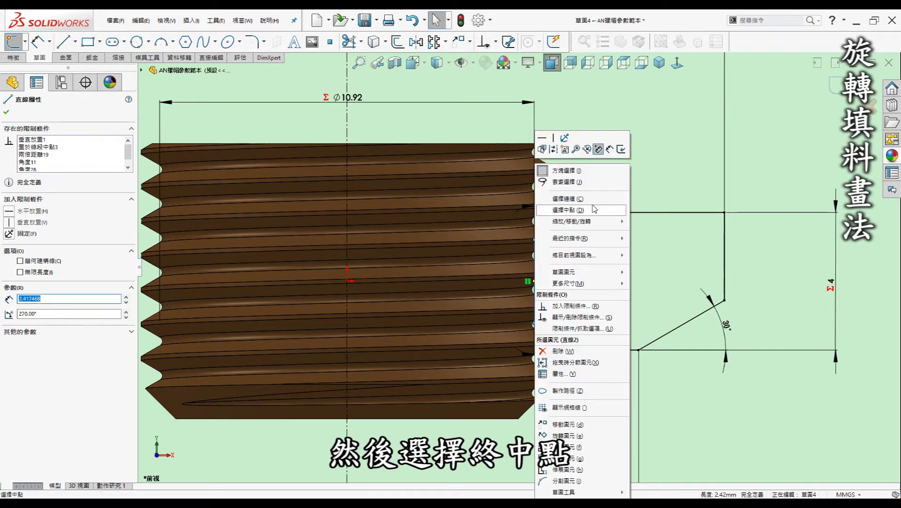
click(571, 210)
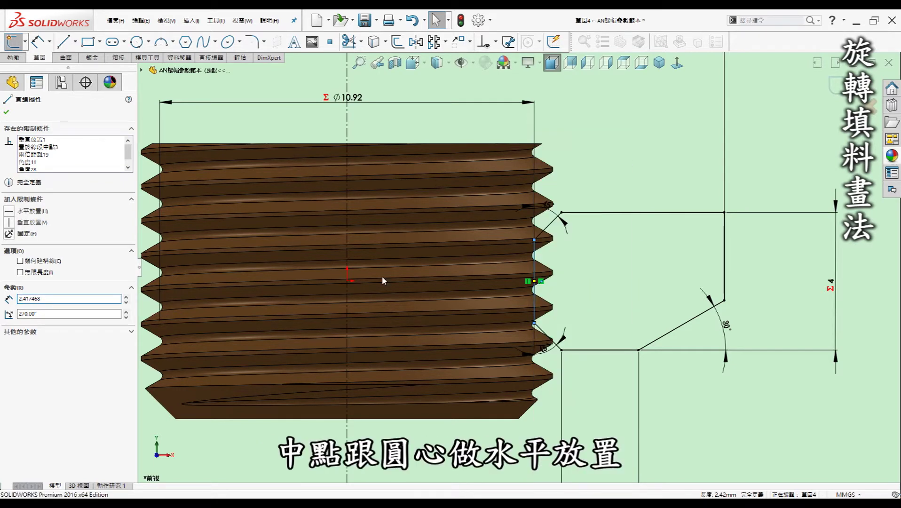
key(Escape)
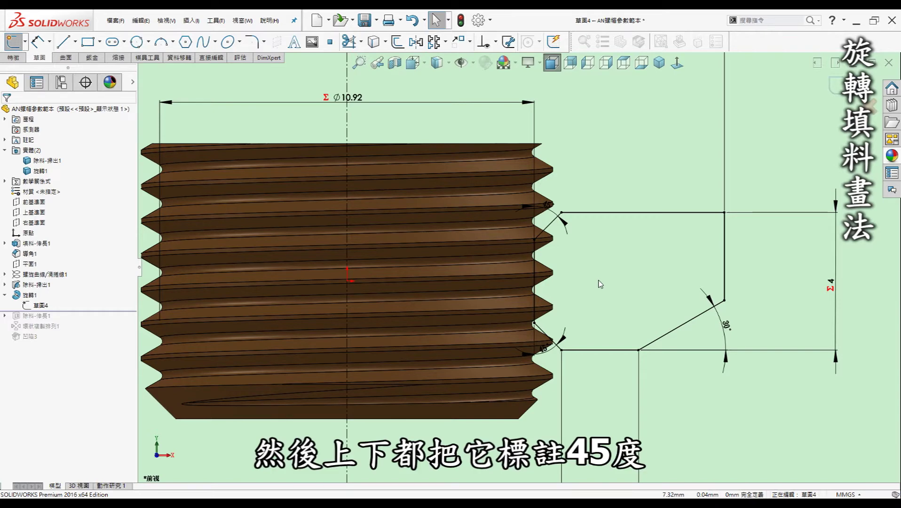
- Move the 45° angle and Ø10.92 diameter dimensions clear of the threads
scroll(518, 266, up, 1)
drag(543, 215, 567, 164)
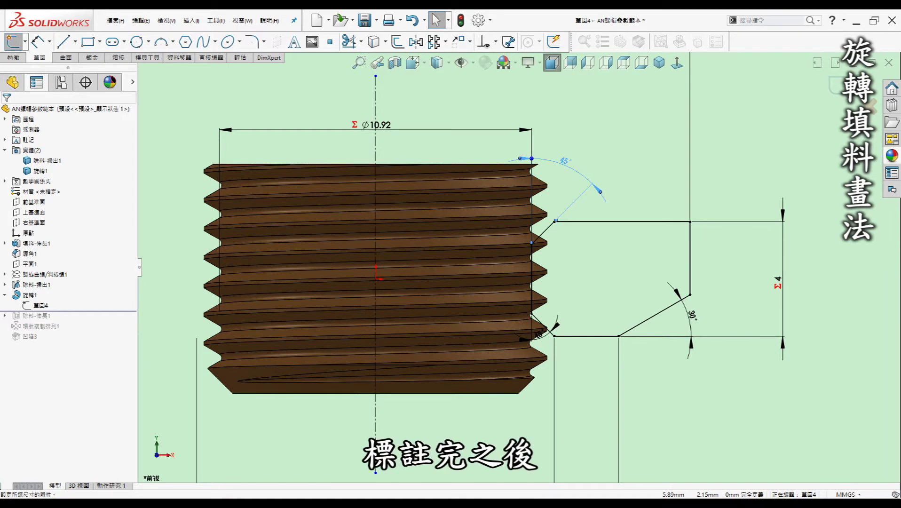
click(564, 160)
key(Escape)
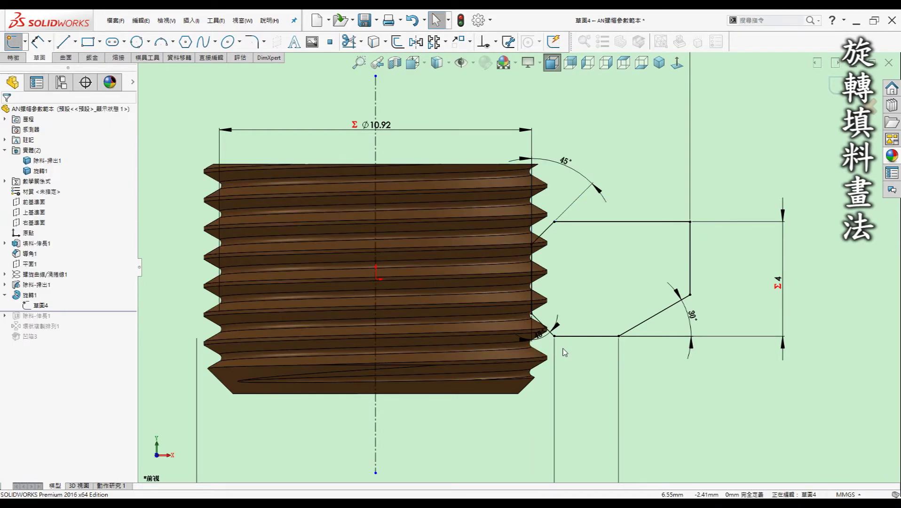
scroll(514, 272, up, 3)
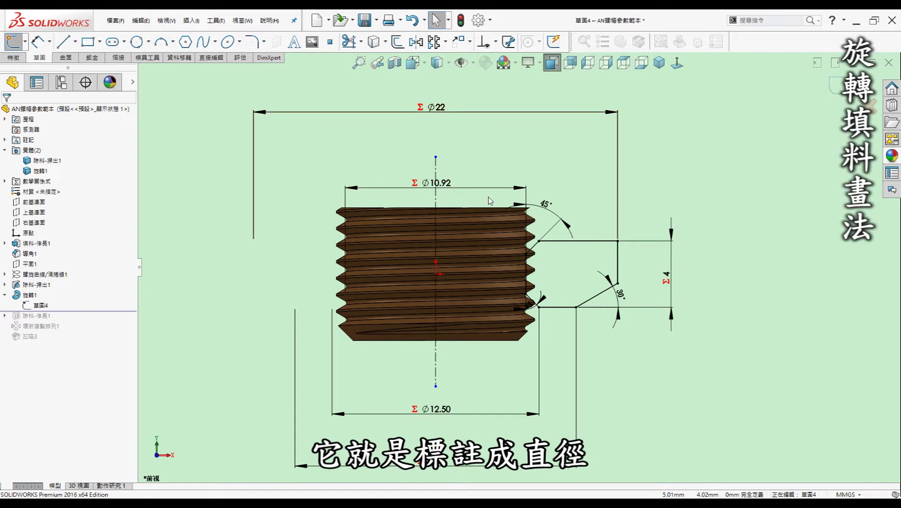
mouse_move(465, 189)
mouse_down()
mouse_move(451, 150)
mouse_move(435, 143)
mouse_up()
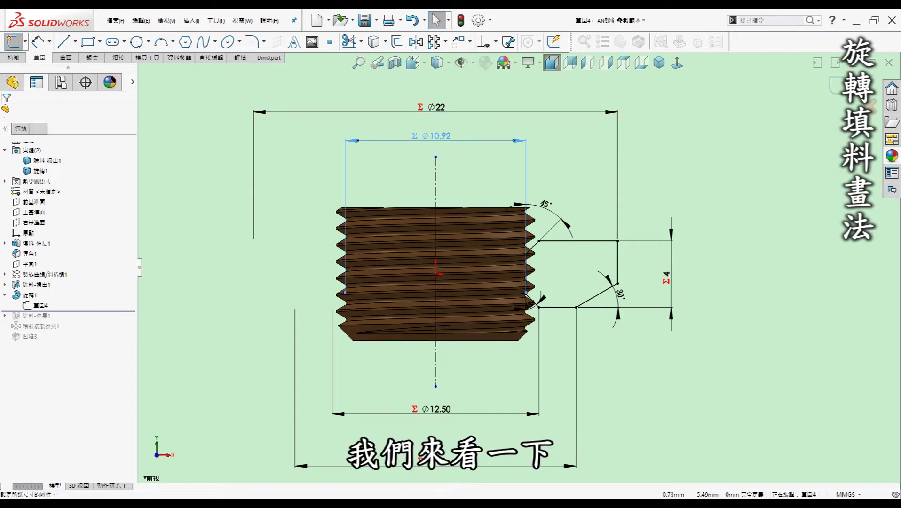
- Open Manage Equations from the Equations folder and drag the dialog off the sketch
right_click(37, 181)
click(61, 193)
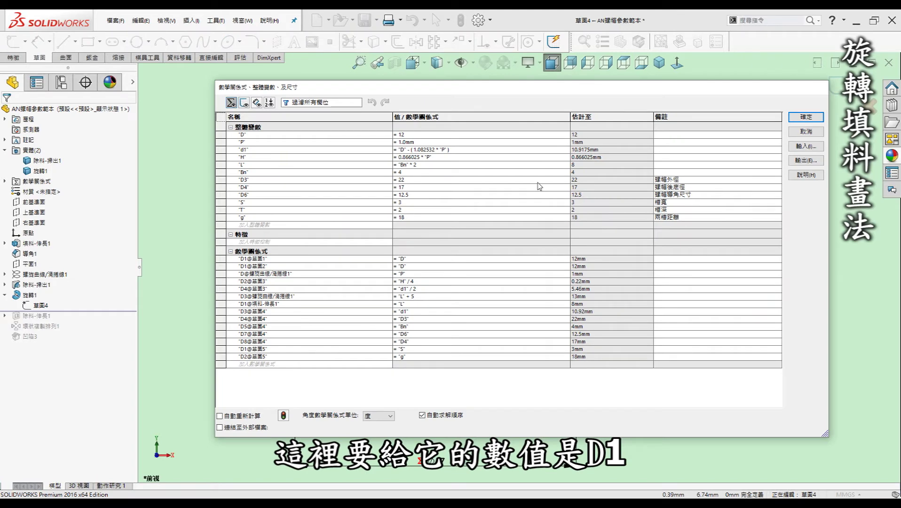
mouse_move(526, 89)
mouse_down()
mouse_move(529, 266)
mouse_move(534, 251)
mouse_up()
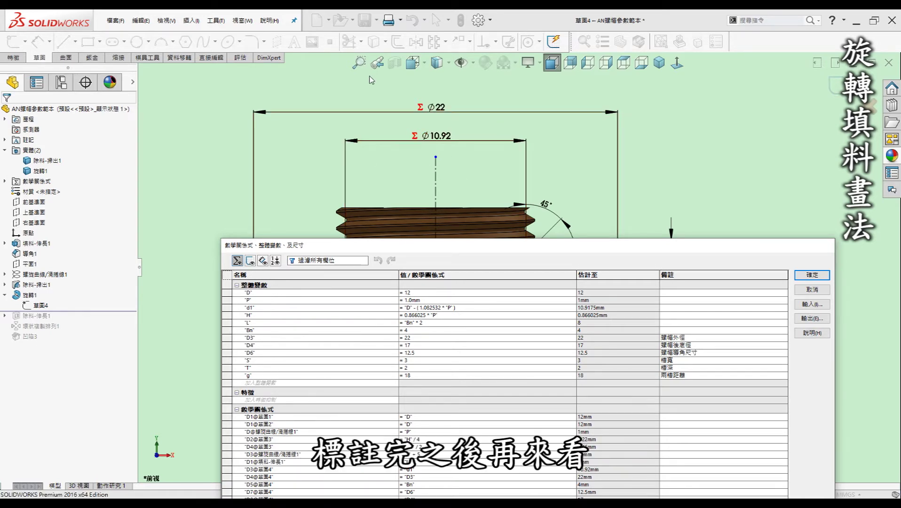
mouse_move(413, 247)
mouse_down()
mouse_move(616, 388)
mouse_move(753, 454)
mouse_up()
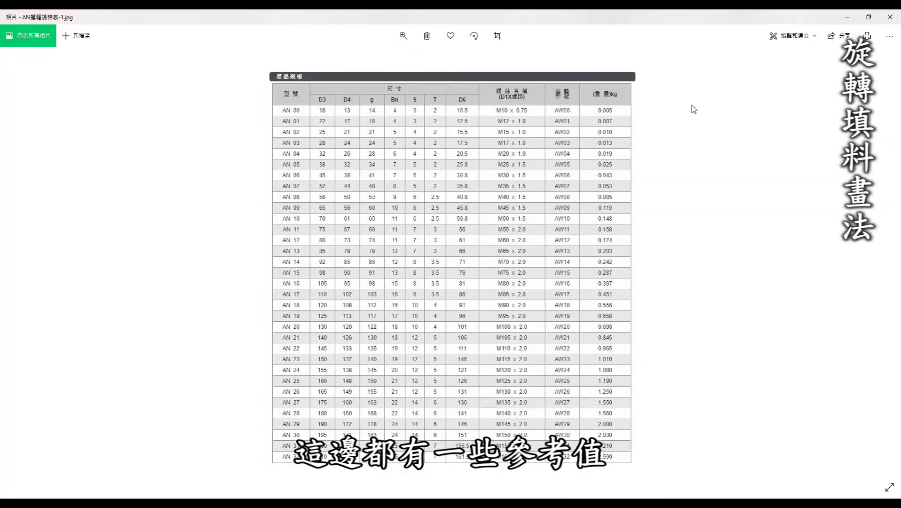
- Minimize the AN nut size chart to return to the revolve sketch
click(846, 17)
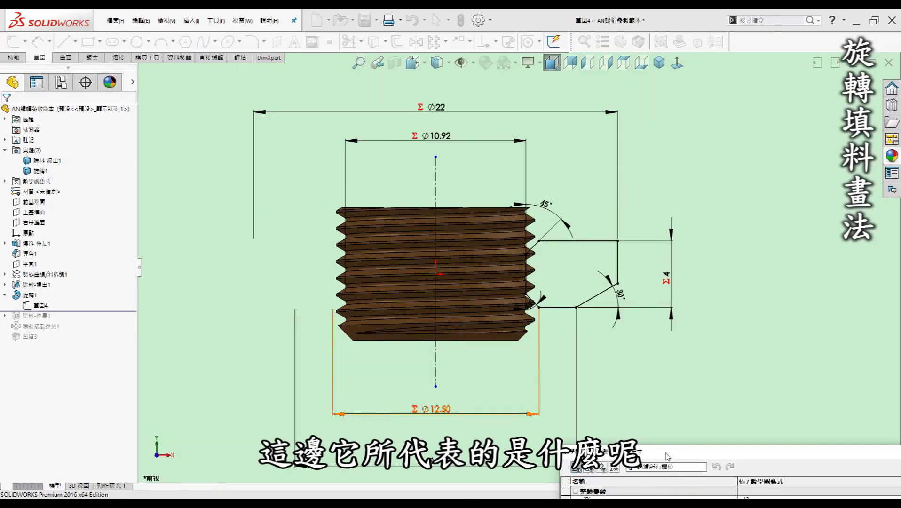
- Shift the equations dialog around to compare its variables with the sketch dimensions
drag(700, 455, 465, 231)
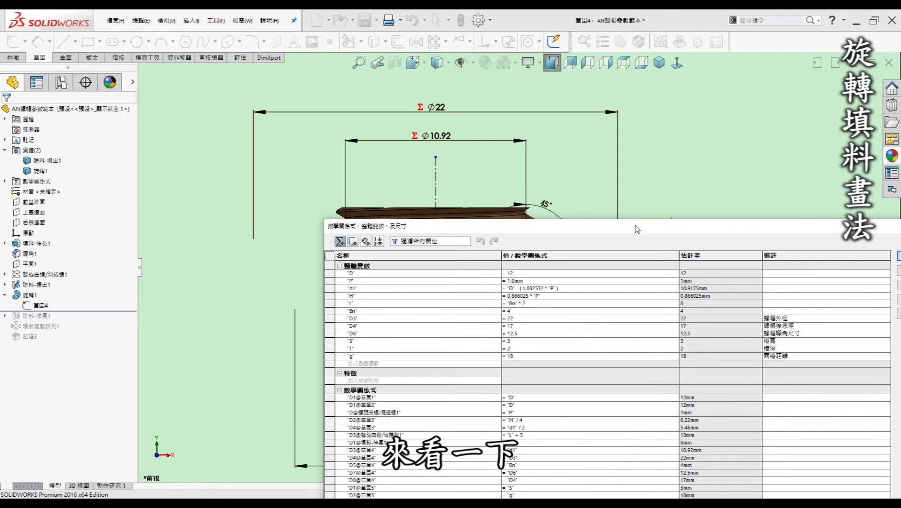
drag(637, 227, 763, 457)
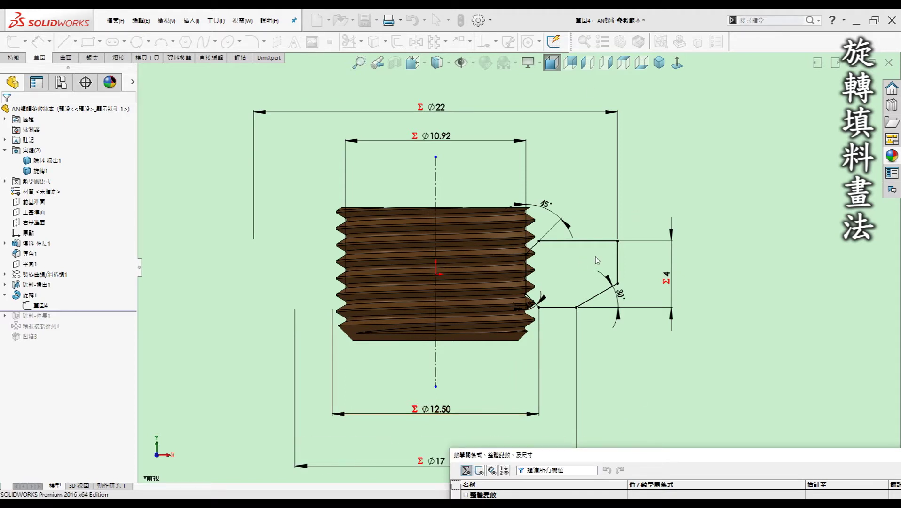
drag(650, 450, 543, 265)
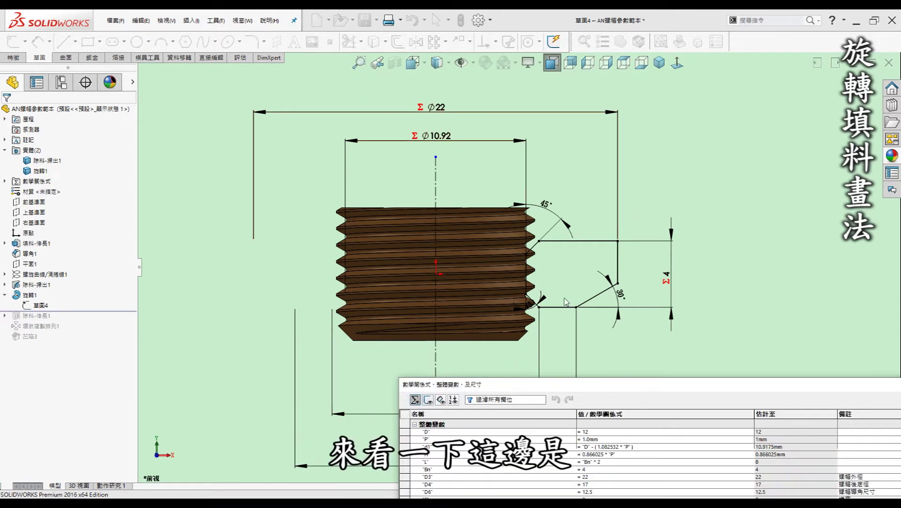
drag(543, 266, 542, 267)
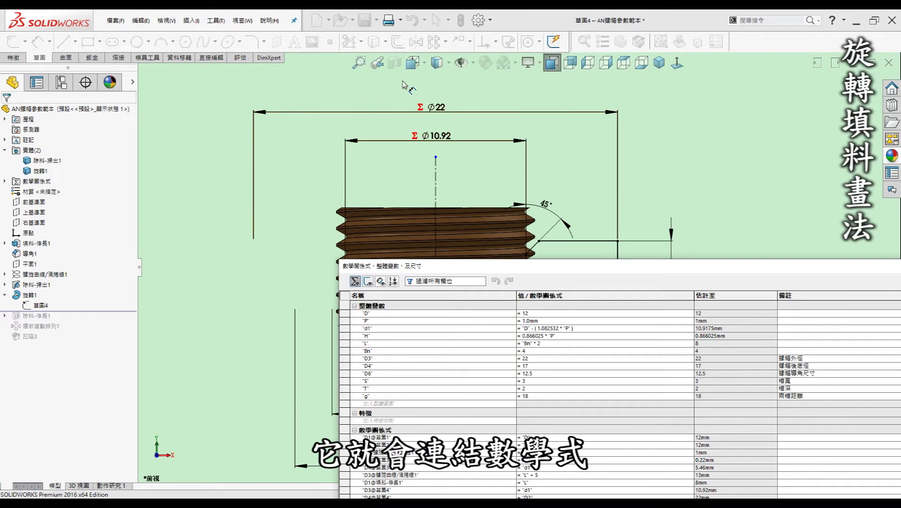
mouse_move(693, 267)
mouse_down()
mouse_move(767, 229)
mouse_move(708, 252)
mouse_up()
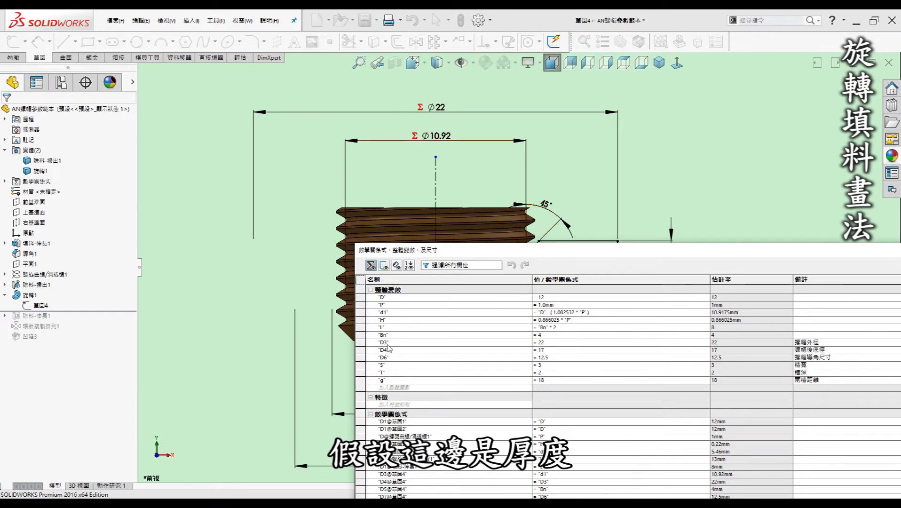
drag(684, 260, 647, 355)
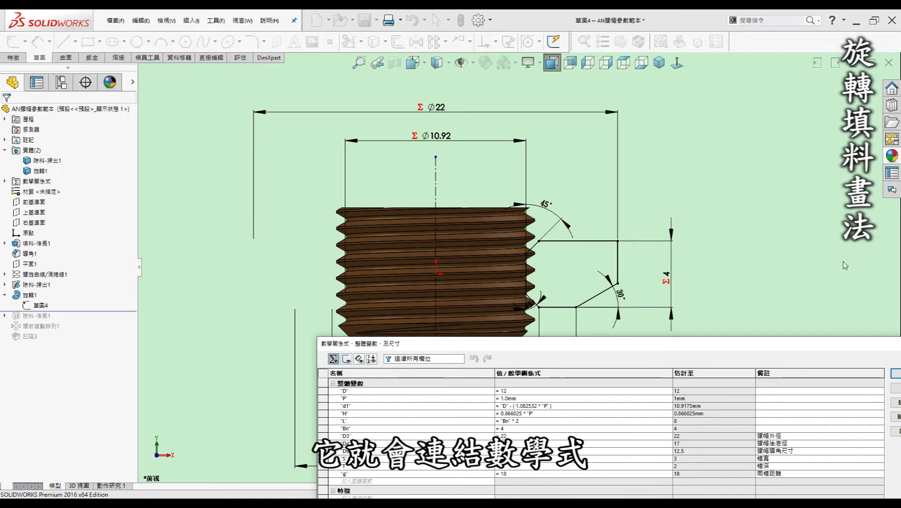
mouse_move(658, 346)
mouse_down()
mouse_move(594, 348)
mouse_move(588, 416)
mouse_up()
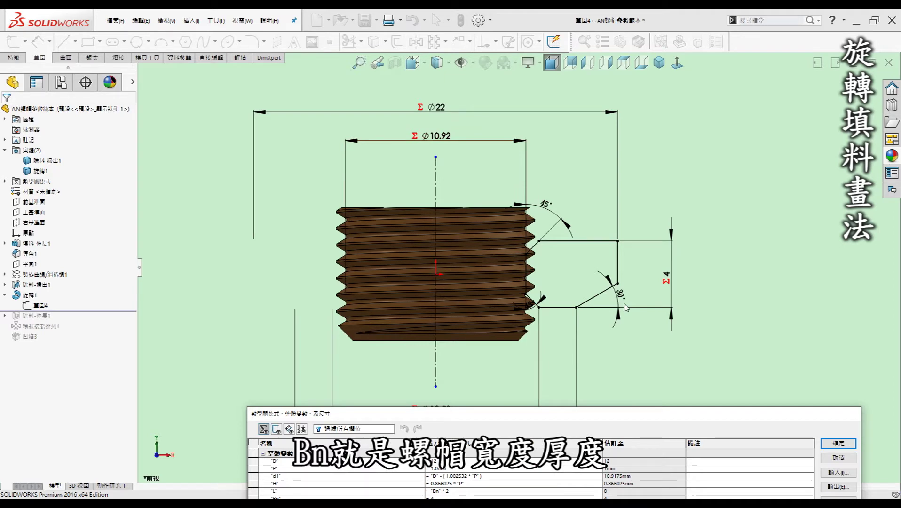
- Uncover the Ø12.50 and other diameter dimensions, then centre the full equations list
drag(641, 415, 686, 263)
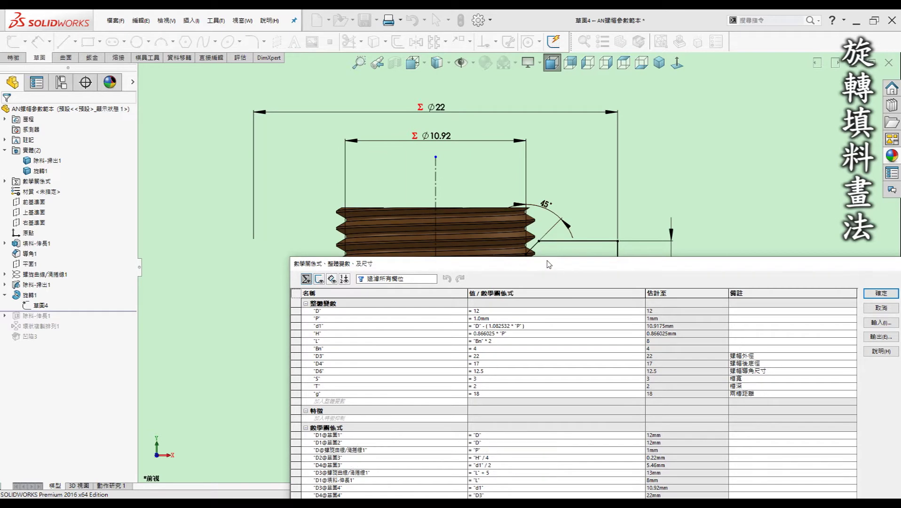
drag(546, 264, 573, 403)
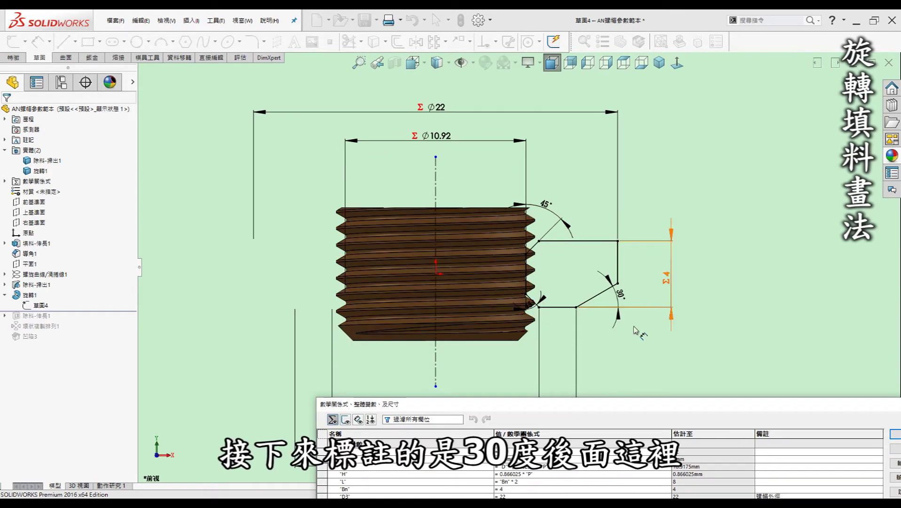
mouse_move(618, 404)
mouse_down()
mouse_move(815, 407)
mouse_move(820, 384)
mouse_up()
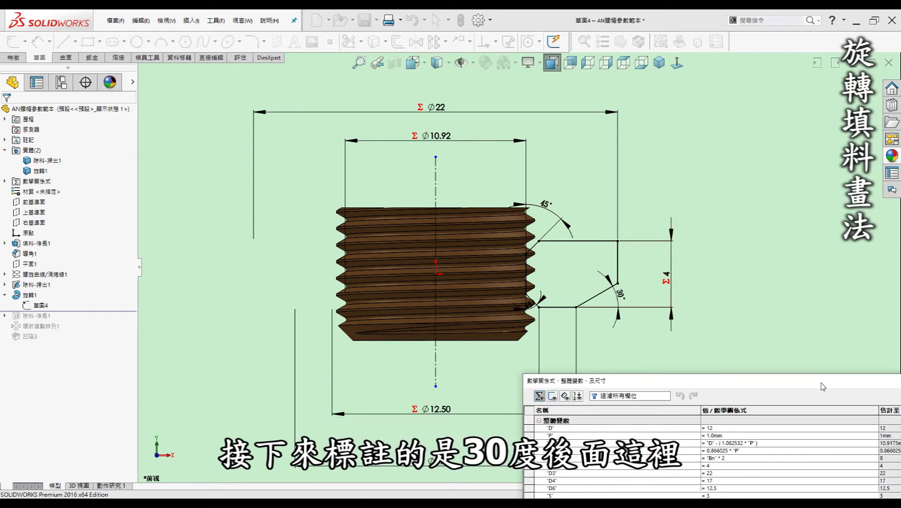
drag(710, 394, 833, 360)
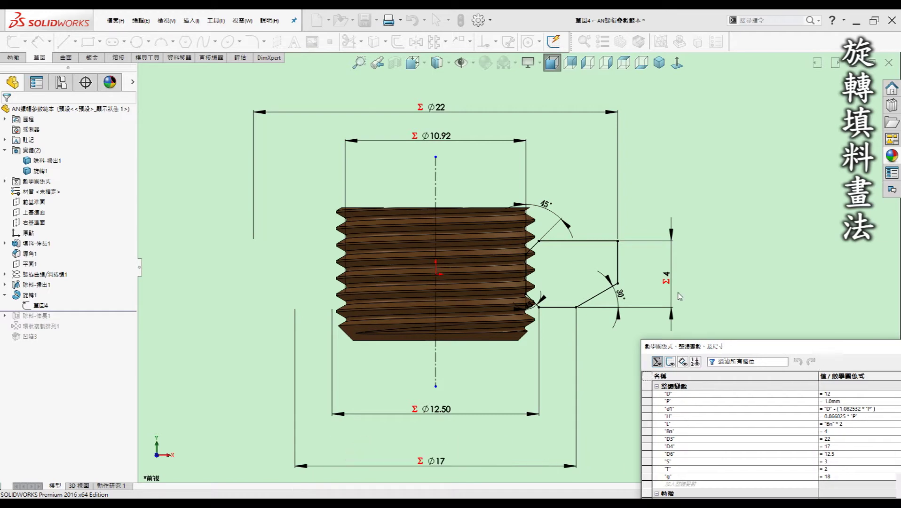
mouse_move(790, 346)
mouse_down()
mouse_move(573, 256)
mouse_move(535, 218)
mouse_up()
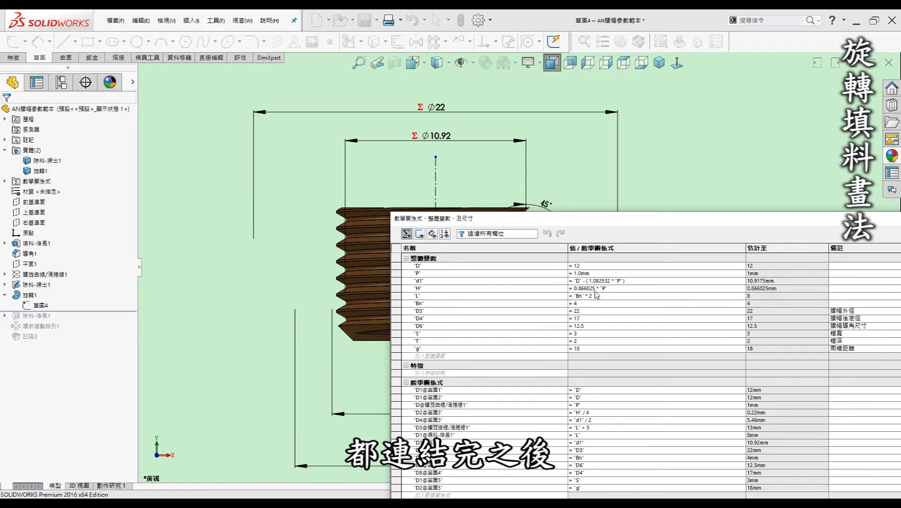
drag(744, 215, 522, 141)
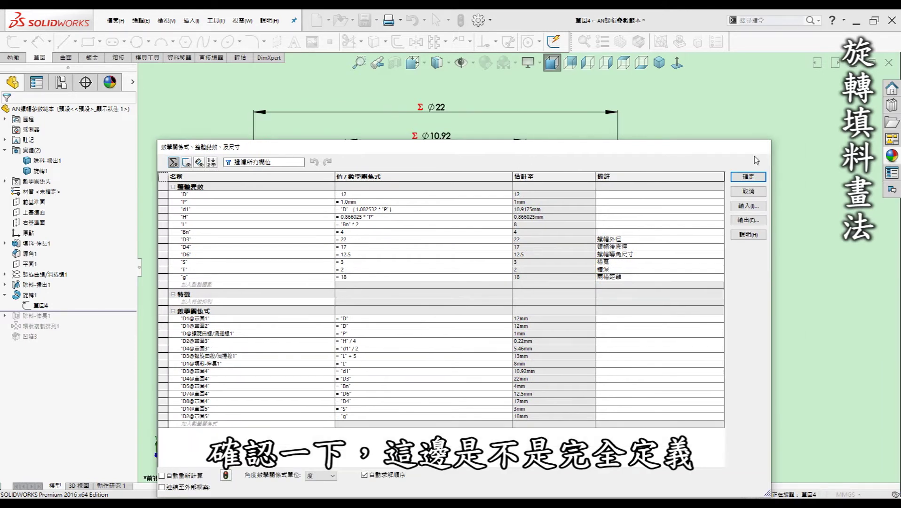
- Accept the equations, zoom out to see Ø17, and select the 旋轉1 revolve
click(748, 176)
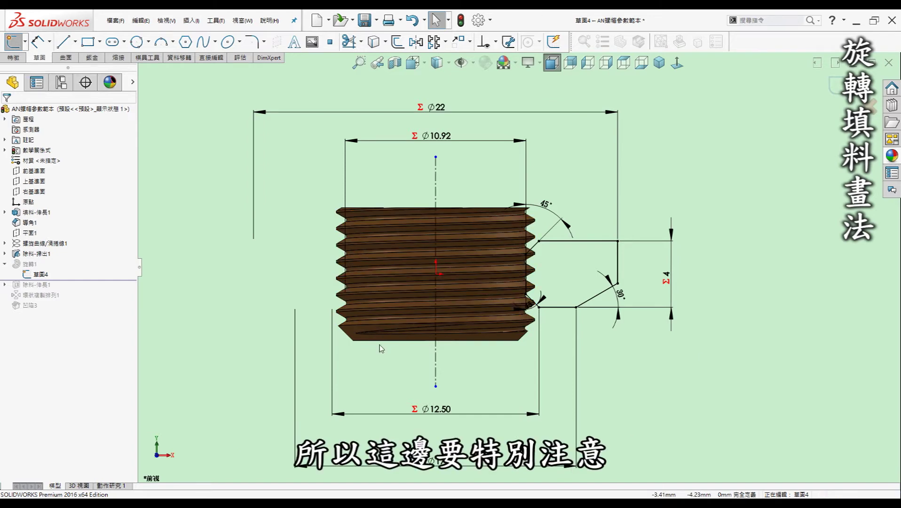
key(z)
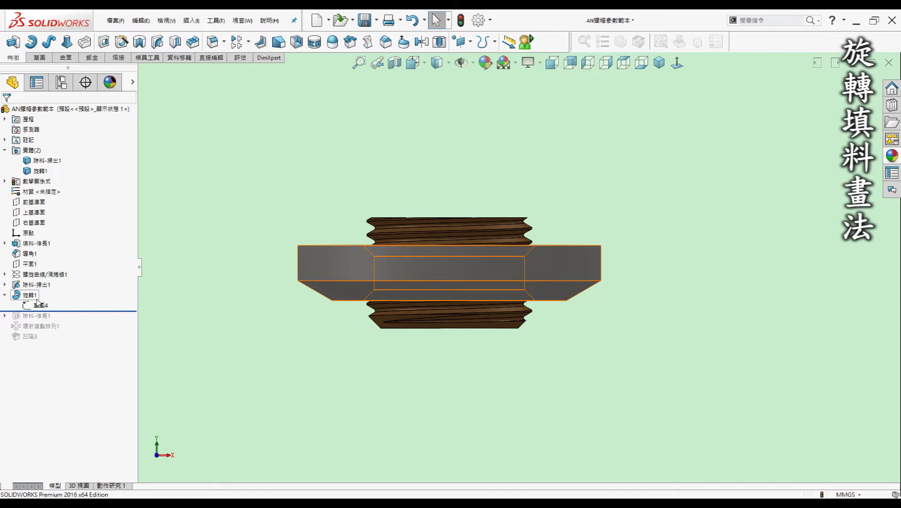
click(32, 295)
- Re-accept the 旋轉1 revolve at 360° so the grey nut ring forms a second body
click(40, 272)
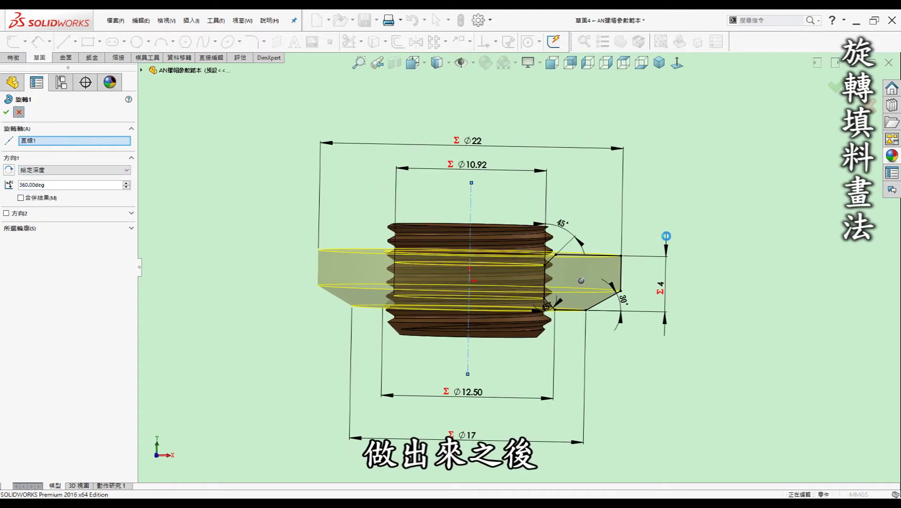
click(7, 112)
click(284, 249)
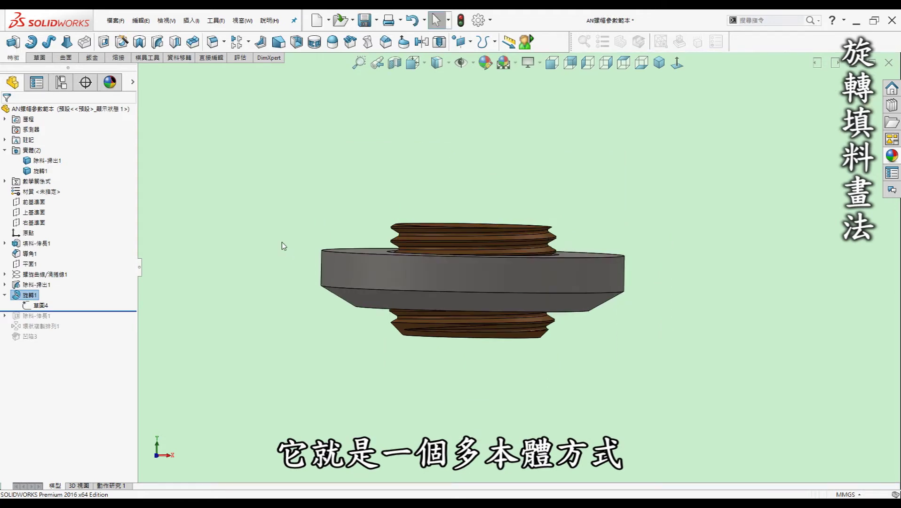
mouse_move(179, 175)
middle_down()
mouse_move(191, 175)
mouse_move(149, 219)
middle_up()
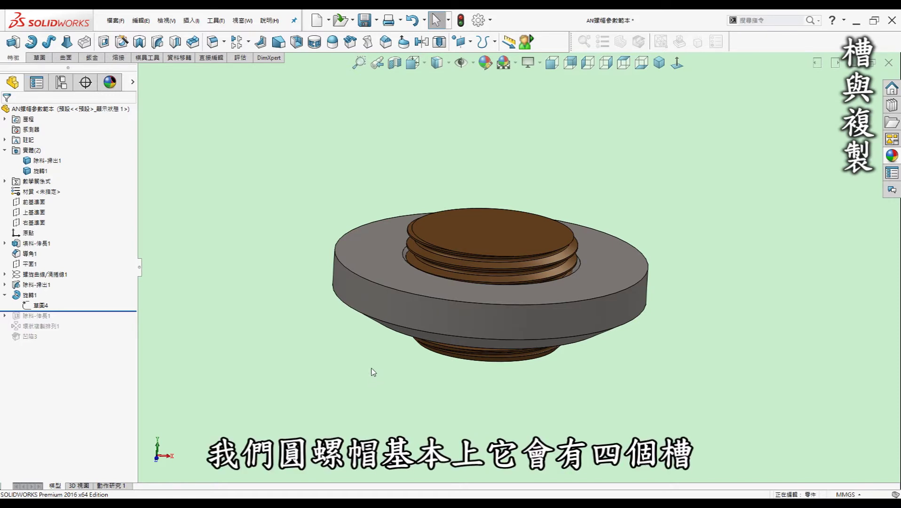
- Roll the history forward past 除料-伸長1 and expand it to reveal its slot sketch
key(Down)
key(Down)
key(Down)
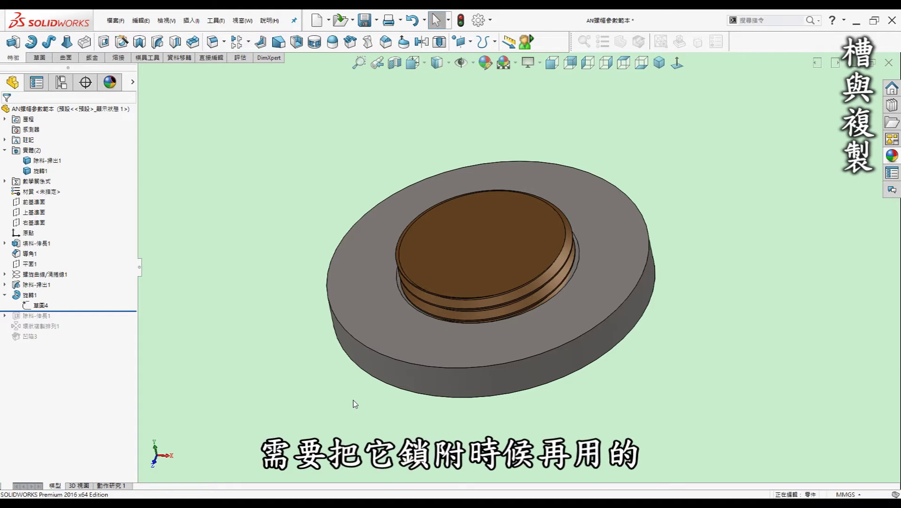
mouse_move(353, 400)
middle_down()
mouse_move(161, 340)
mouse_move(176, 318)
middle_up()
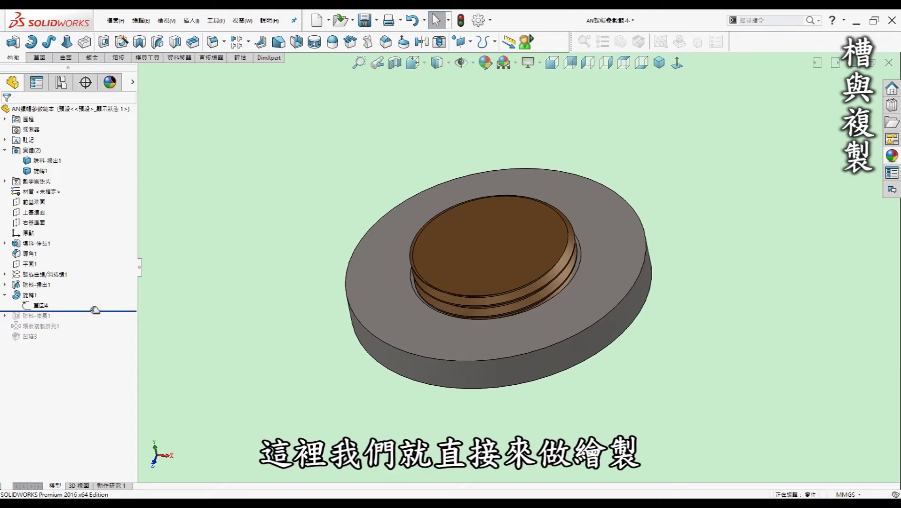
drag(94, 311, 91, 320)
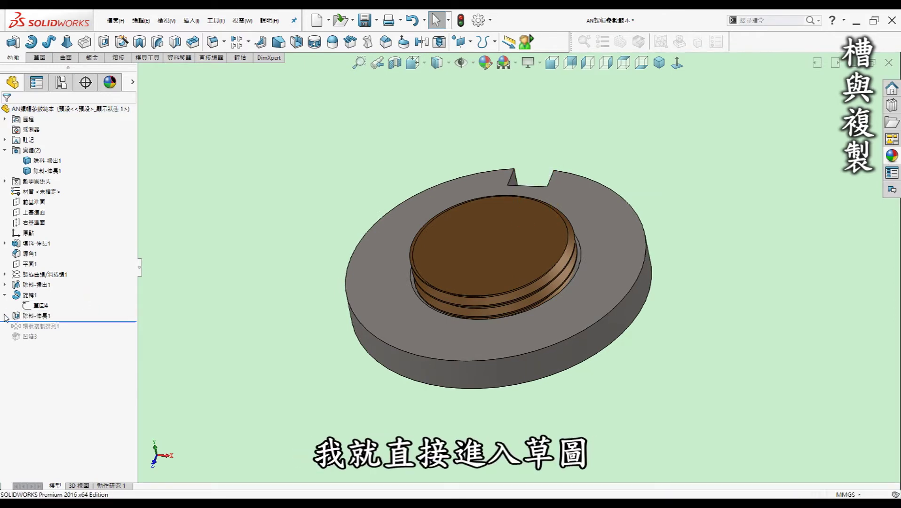
click(5, 315)
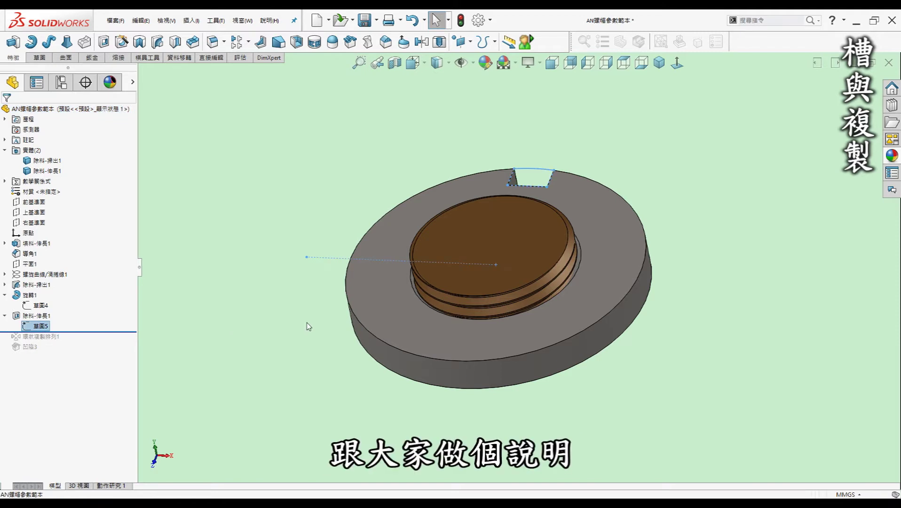
- Edit slot sketch 草圖5 in a normal-to view and check the outer circle's 22mm diameter
click(679, 208)
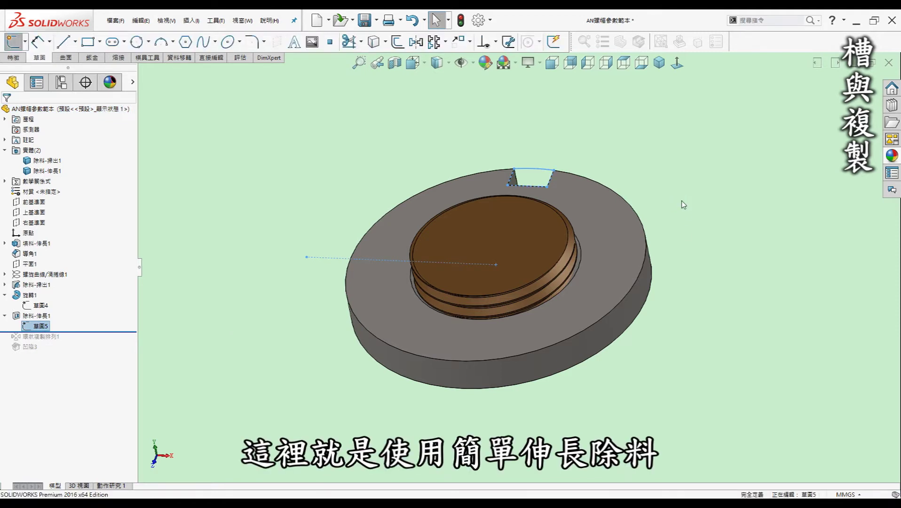
click(678, 65)
click(696, 135)
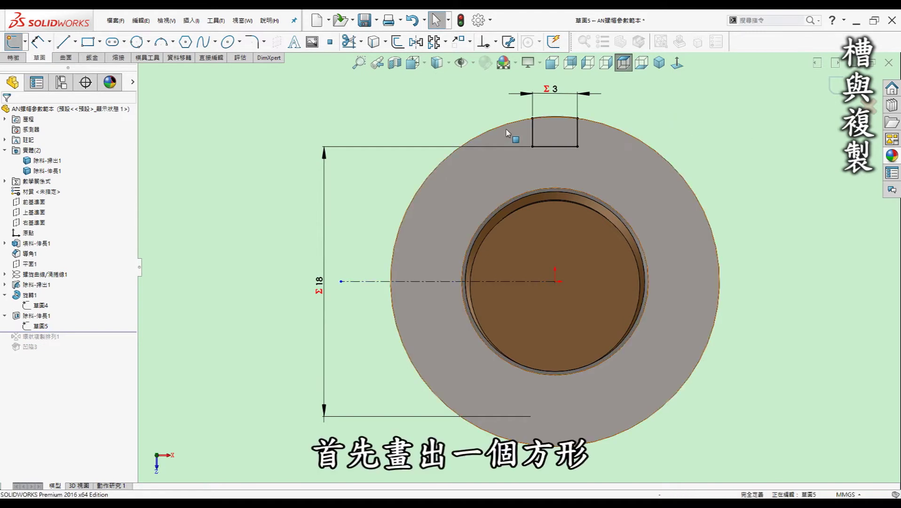
scroll(541, 123, down, 3)
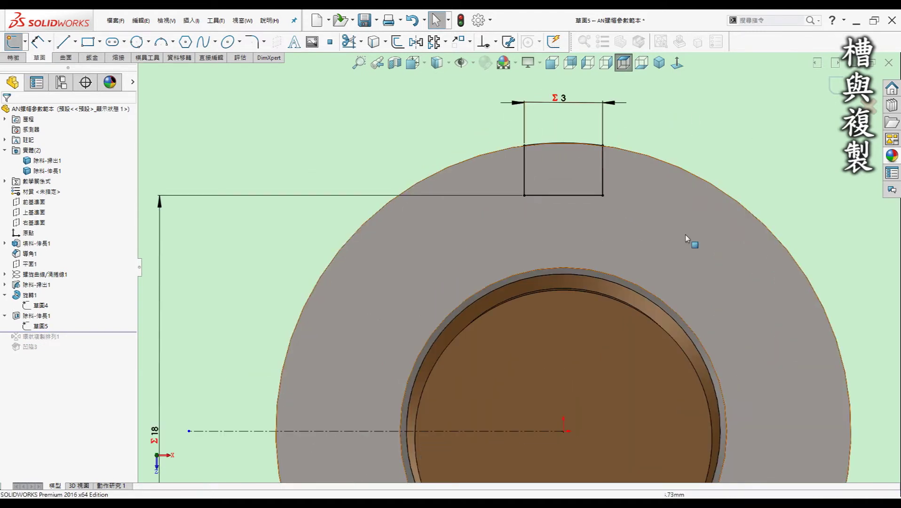
click(718, 190)
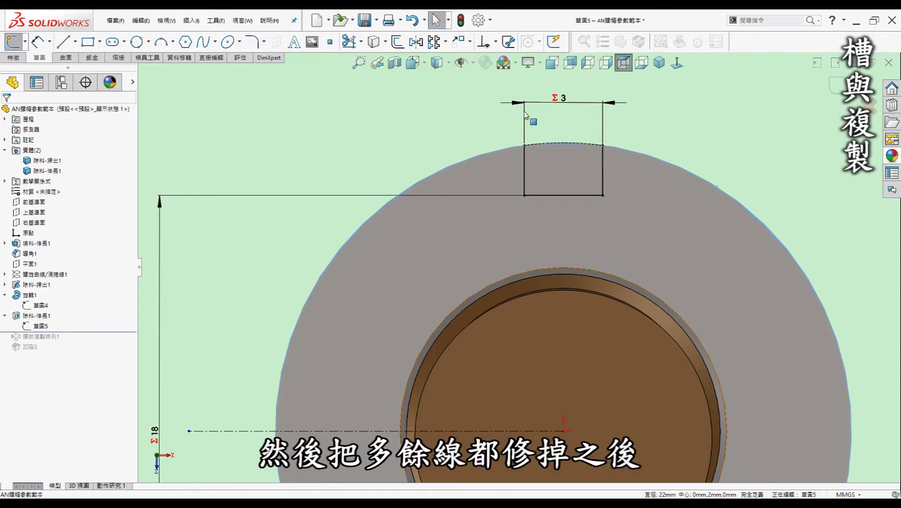
- Inspect the slot's bottom line and its midpoint, with equations S = 3 and g = 18 shown
click(489, 129)
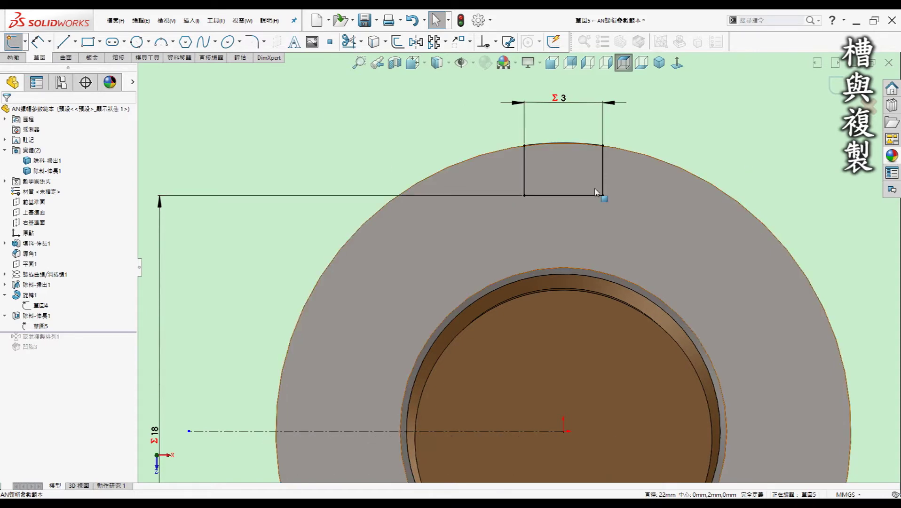
click(587, 196)
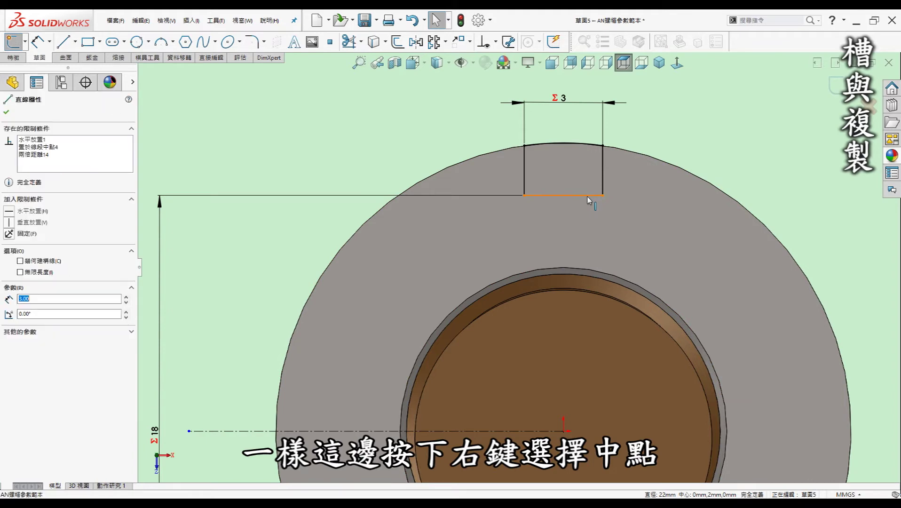
right_click(588, 200)
click(597, 238)
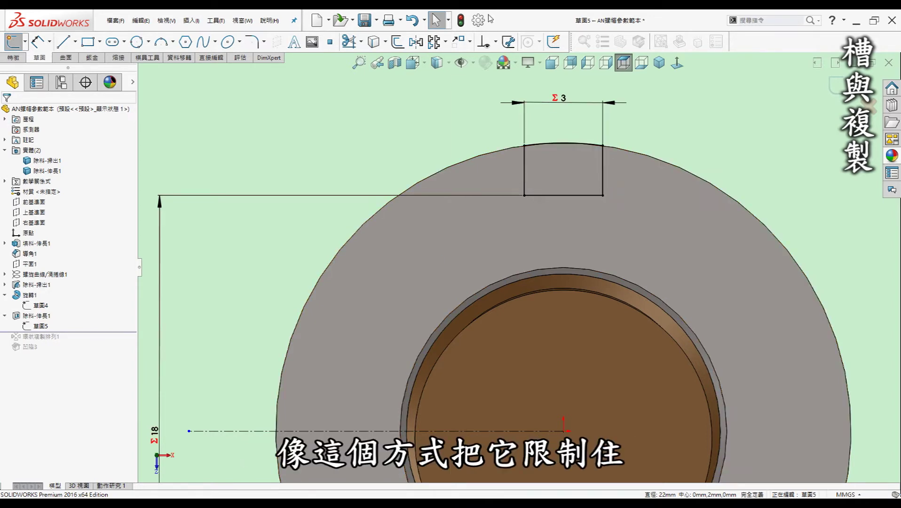
scroll(494, 262, up, 1)
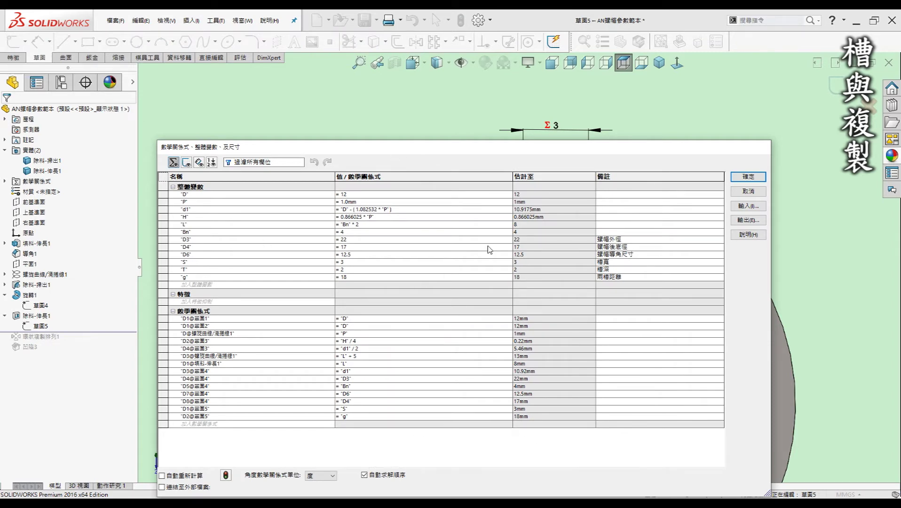
- Move the equations list aside to view slot sketch 草圖5, then close it with OK
drag(553, 150, 624, 191)
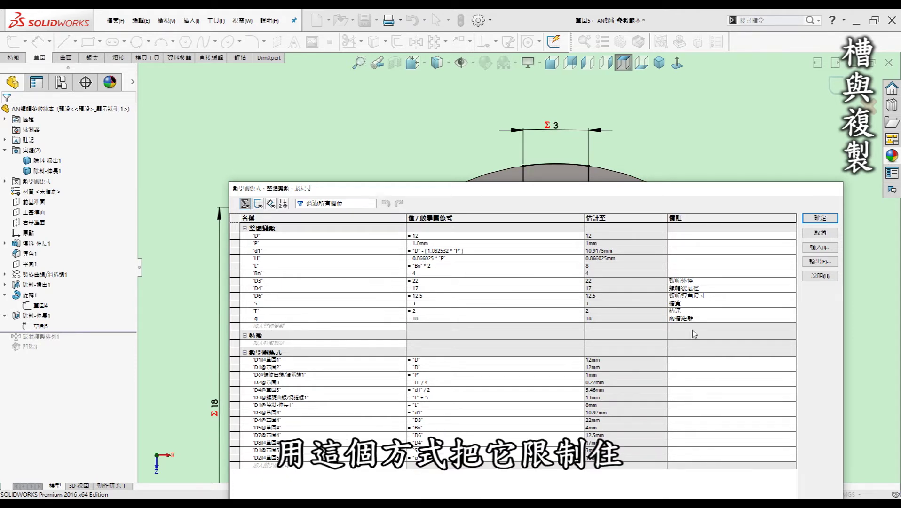
click(820, 233)
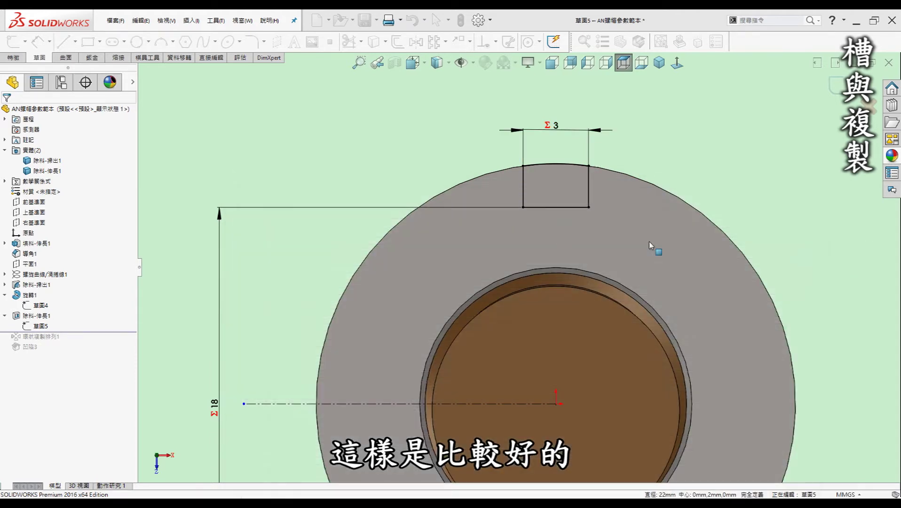
- Check the slot sketch's horizontal centerline, exit the sketch, and return to isometric view
scroll(509, 342, up, 2)
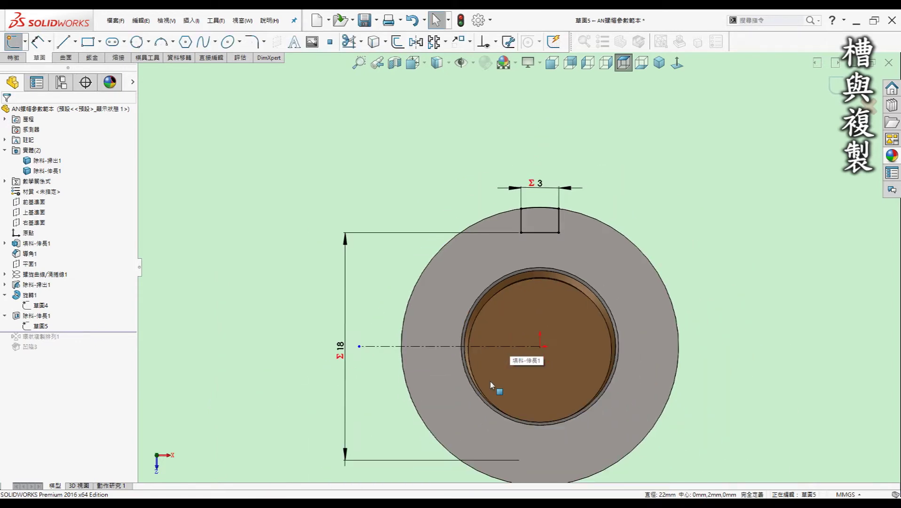
scroll(489, 381, down, 2)
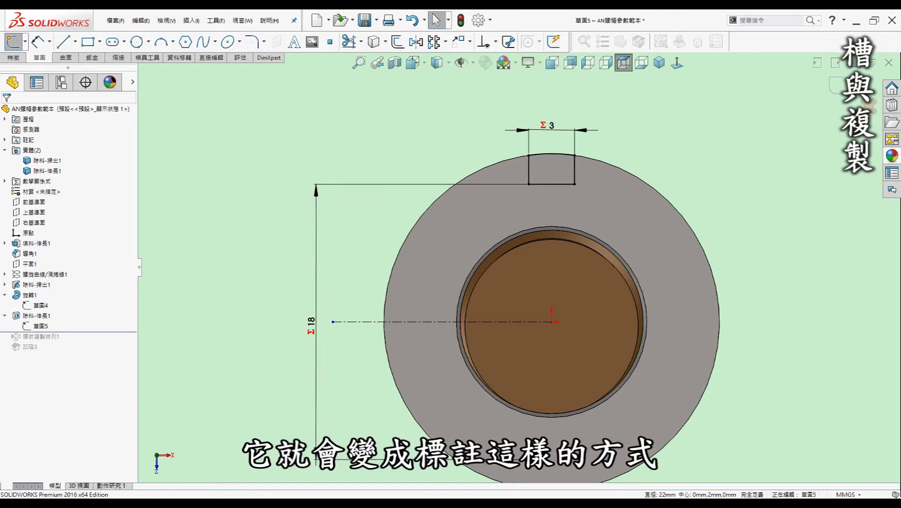
click(344, 322)
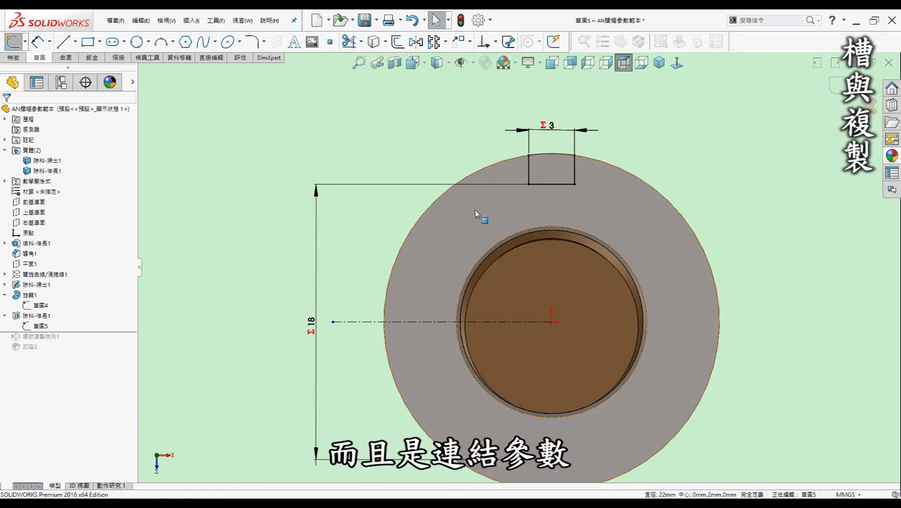
click(824, 89)
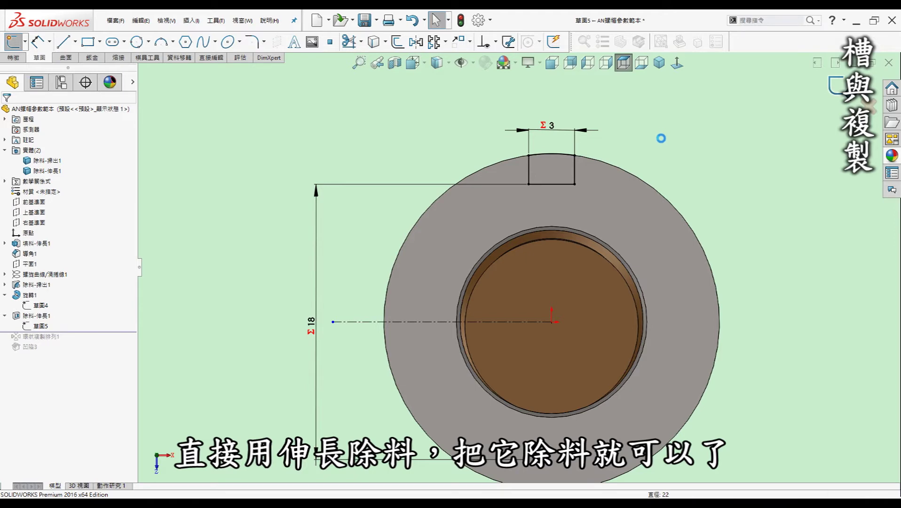
click(664, 65)
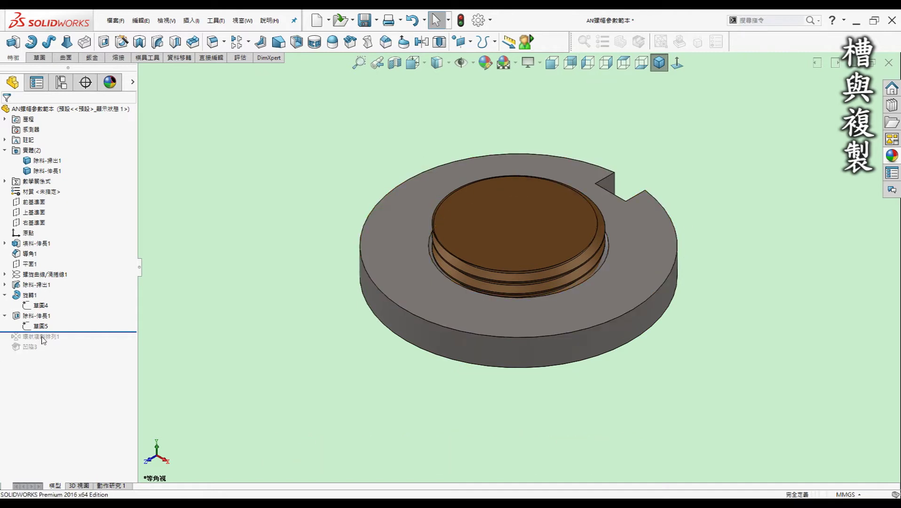
- Roll the history forward past the circular pattern to show four rim slots
drag(78, 331, 78, 342)
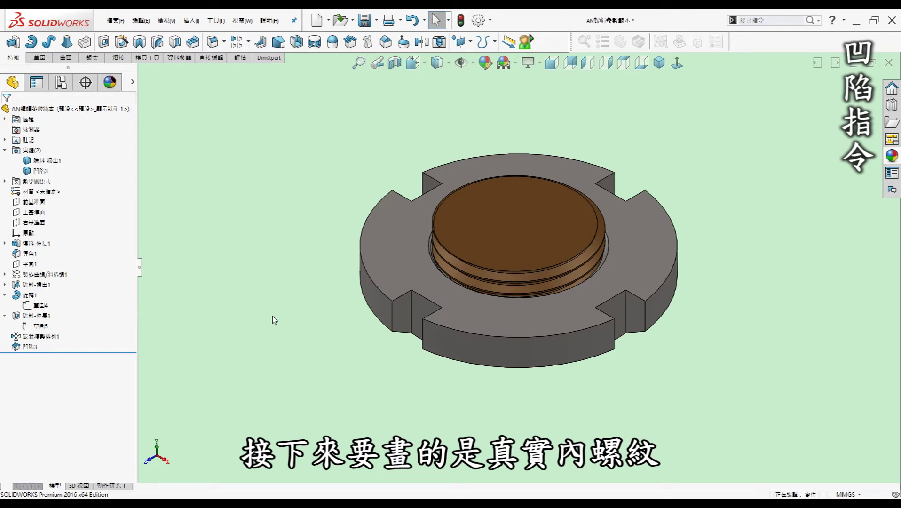
- Zoom in on the nut and open the 凹陷3 indent feature for editing
shift+middle_drag(272, 316, 266, 315)
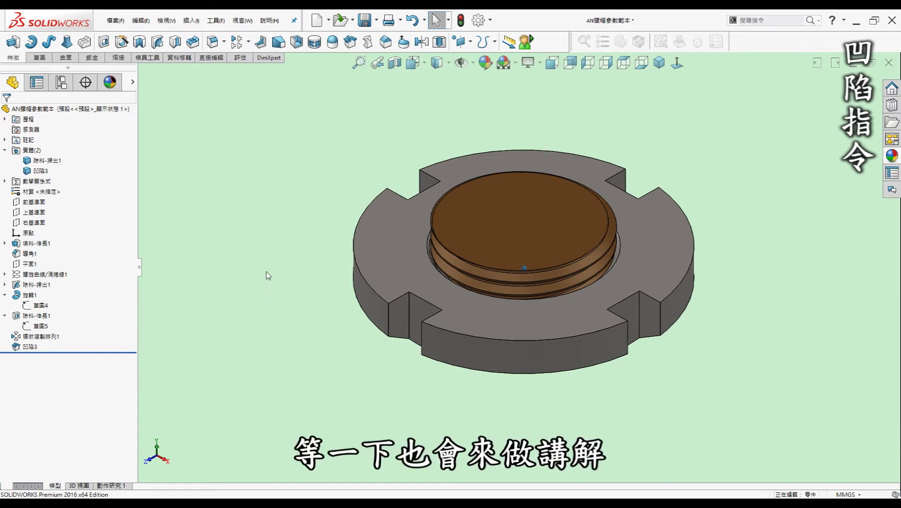
key(f)
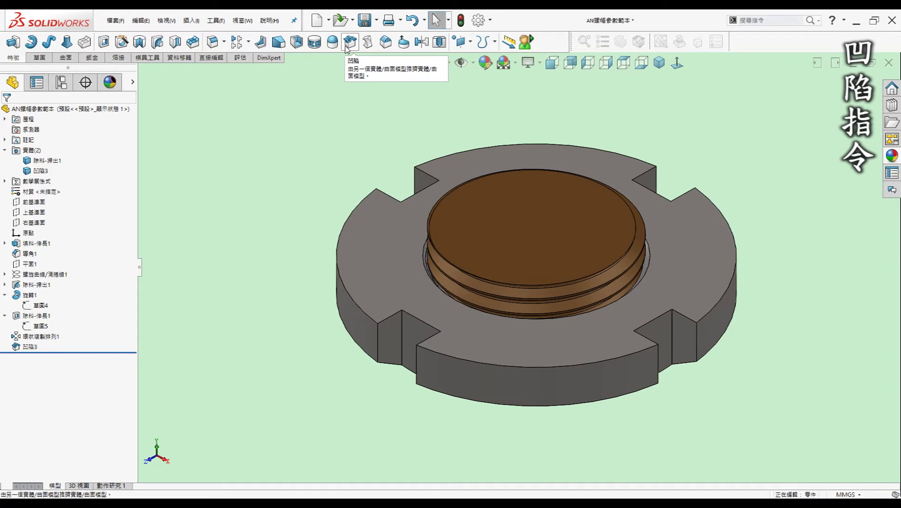
click(33, 347)
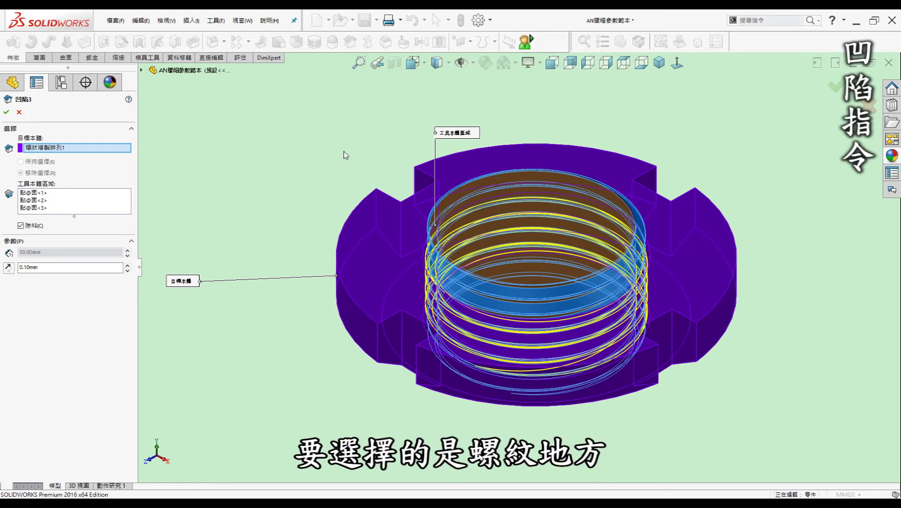
- Review 凹陷3 settings: patterned nut target, three tool faces, 0.10mm clearance, cut enabled
scroll(418, 256, down, 2)
- Zoom and tilt to check the preview, then accept 凹陷3 to cut 0.10mm-clearance internal threads
scroll(432, 260, down, 2)
scroll(451, 268, down, 2)
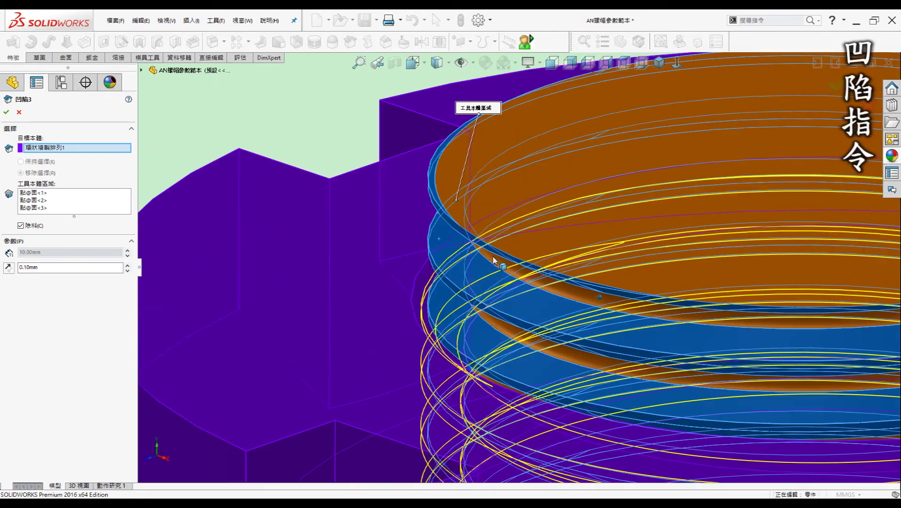
scroll(468, 275, down, 2)
scroll(468, 275, down, 2)
scroll(465, 322, down, 2)
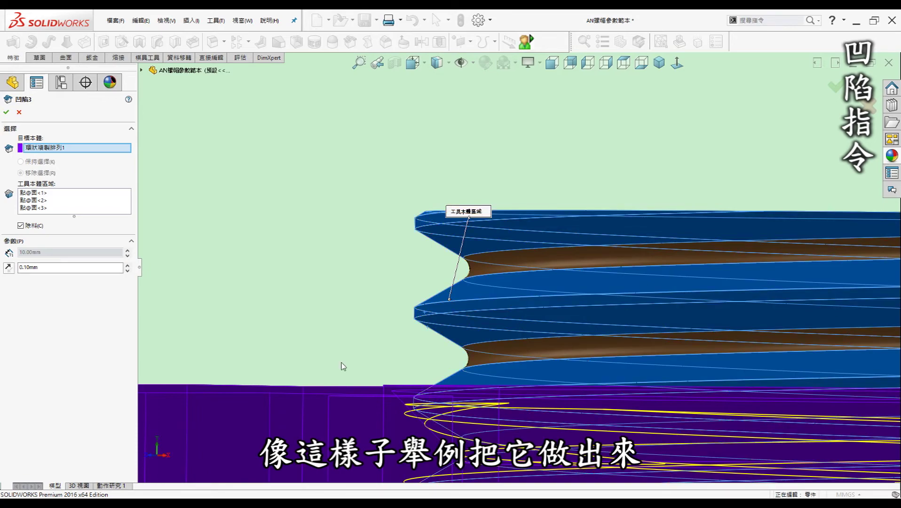
mouse_move(385, 396)
middle_down()
mouse_move(422, 396)
mouse_move(9, 264)
middle_up()
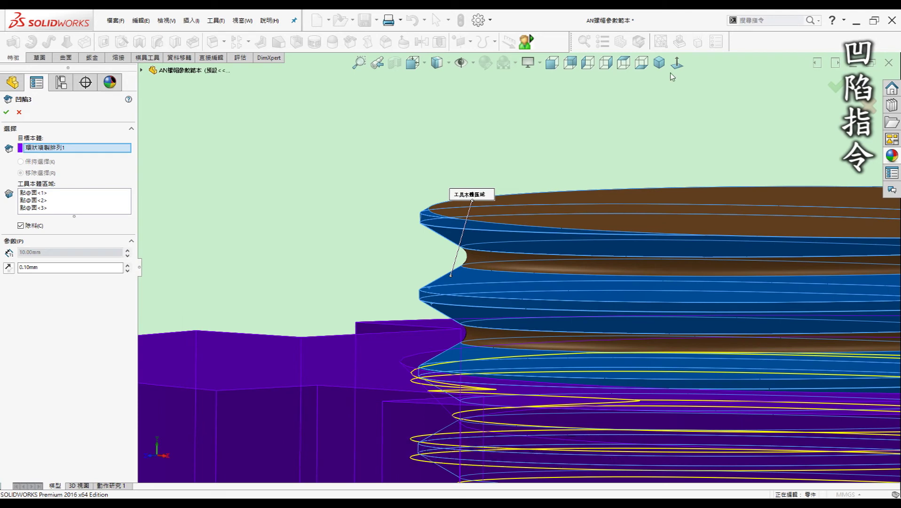
click(835, 86)
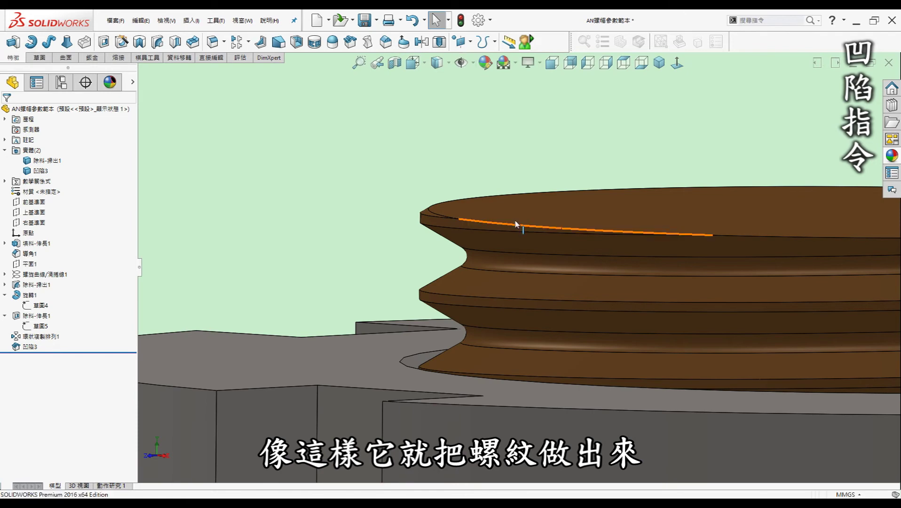
- Zoom in, tilt the view down, and turn on a section view of the nut
scroll(577, 160, up, 2)
scroll(577, 160, up, 1)
scroll(577, 160, up, 2)
key(Down)
key(Down)
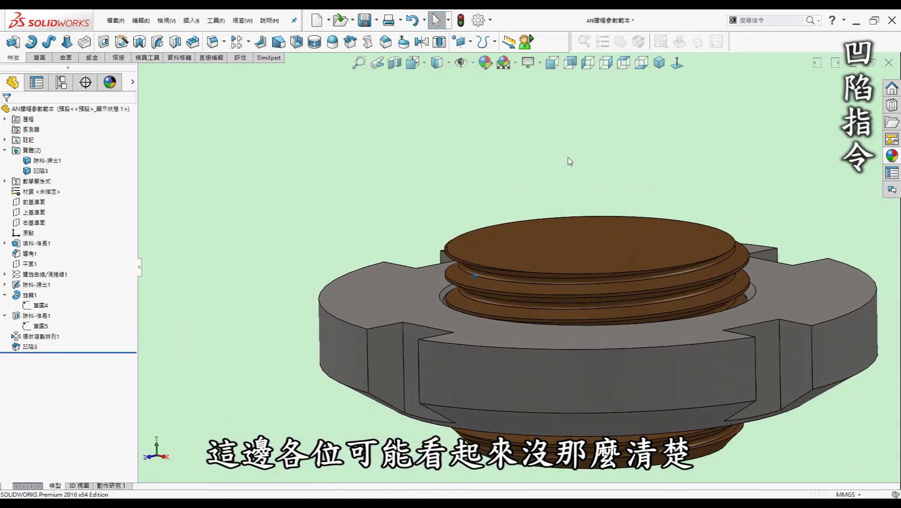
click(394, 62)
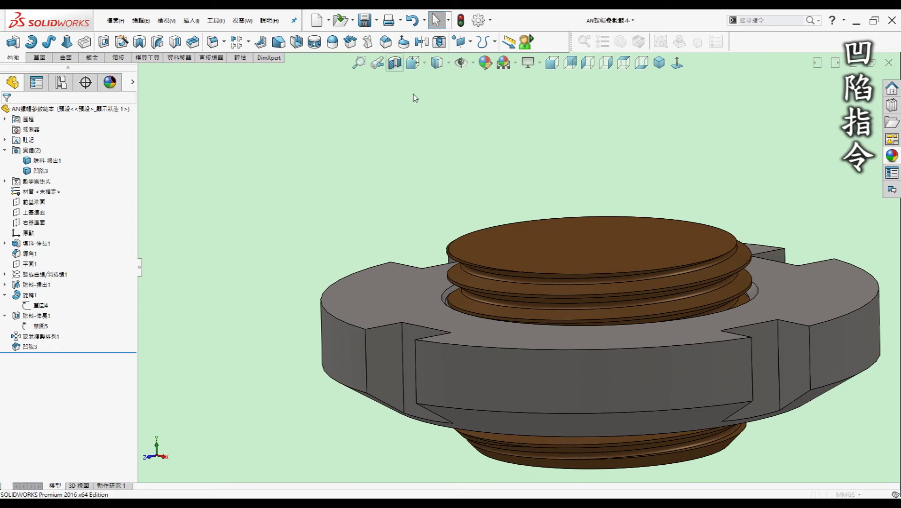
- Zoom through the section to inspect the 0.1mm thread gap, then turn the section off
scroll(435, 193, down, 1)
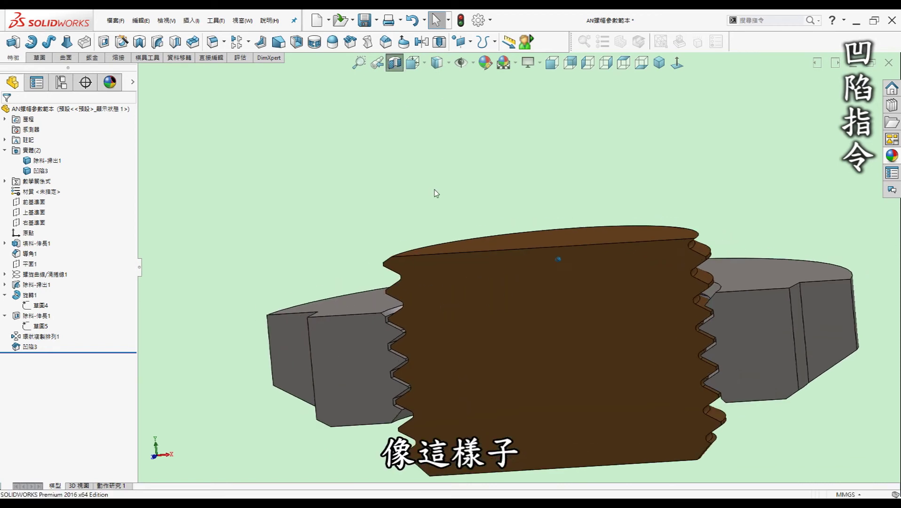
scroll(435, 192, down, 2)
scroll(434, 193, down, 2)
scroll(435, 193, down, 2)
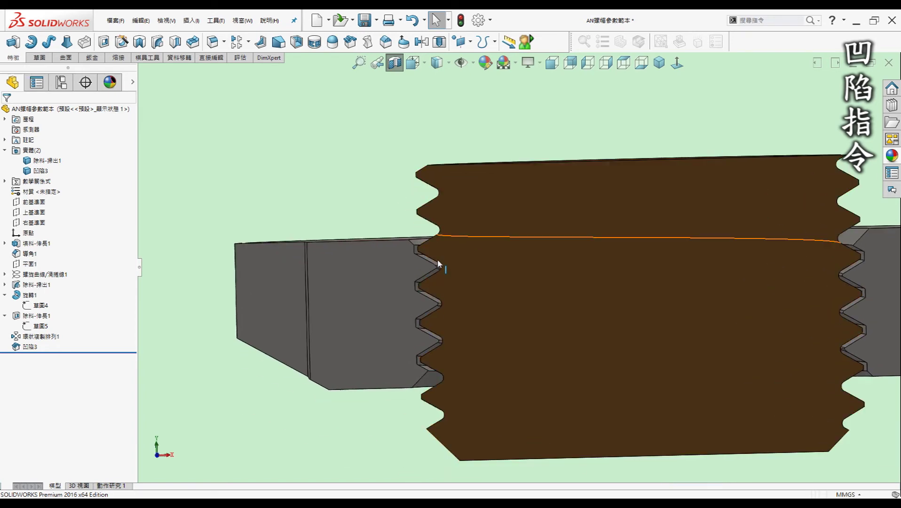
scroll(414, 334, down, 3)
scroll(438, 329, down, 2)
scroll(439, 327, up, 1)
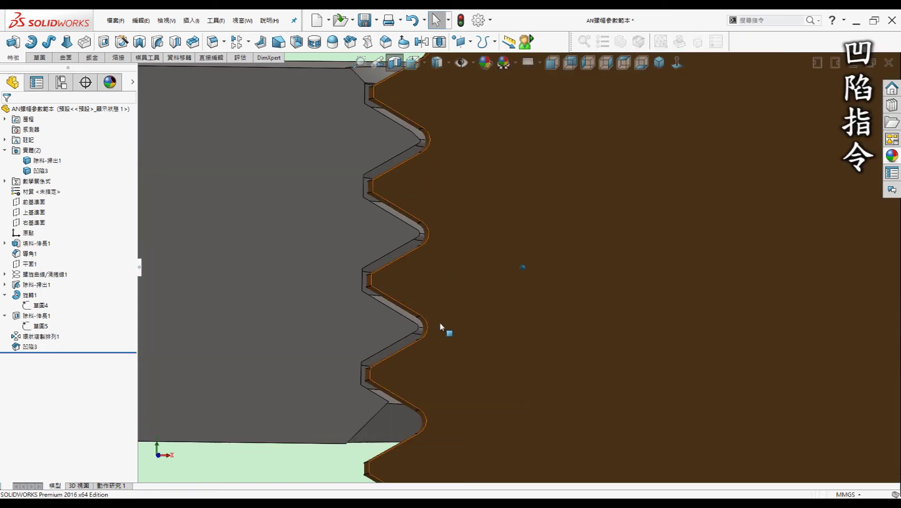
scroll(456, 324, up, 3)
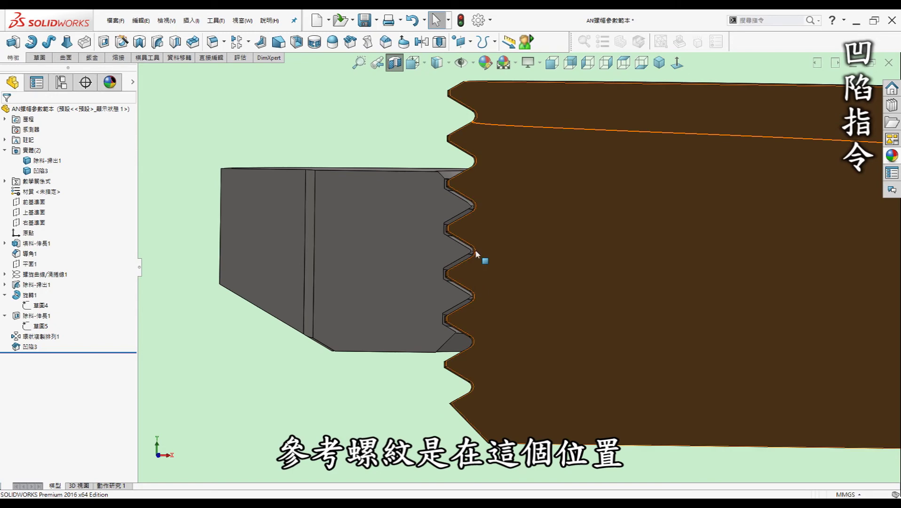
scroll(473, 242, down, 2)
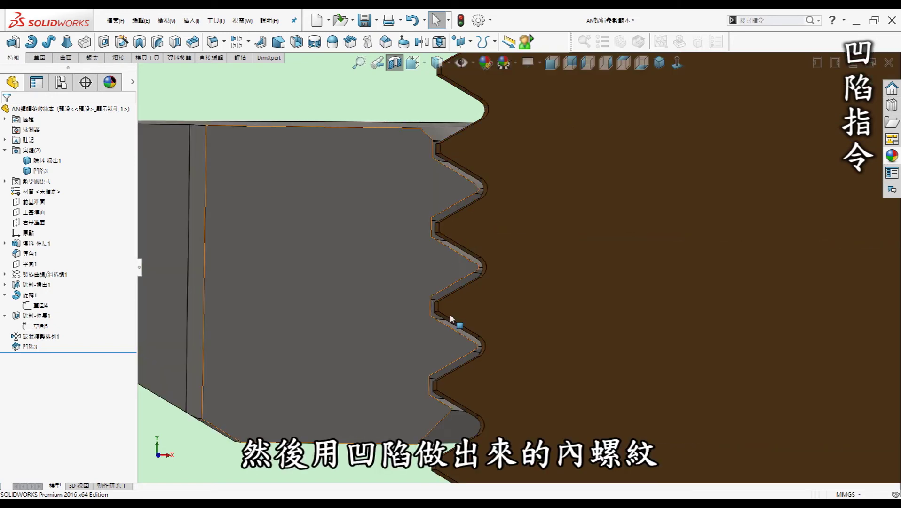
scroll(470, 284, down, 1)
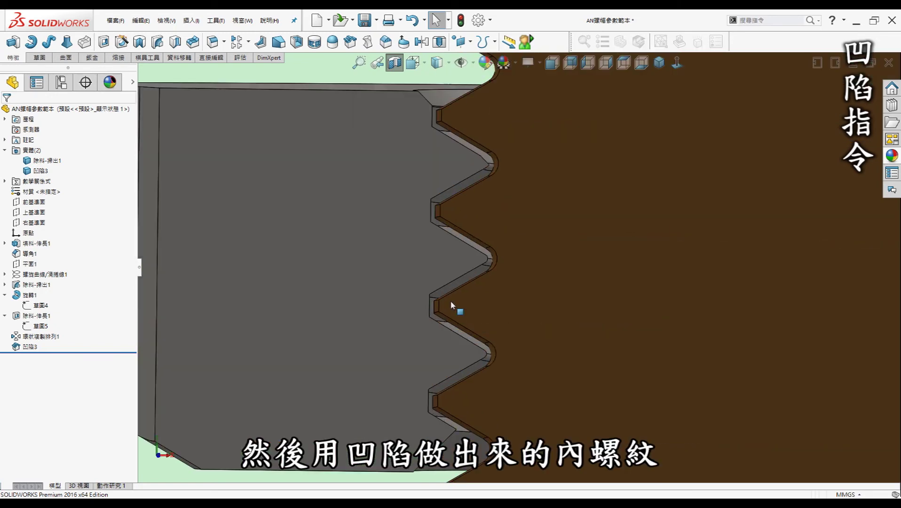
scroll(453, 308, down, 3)
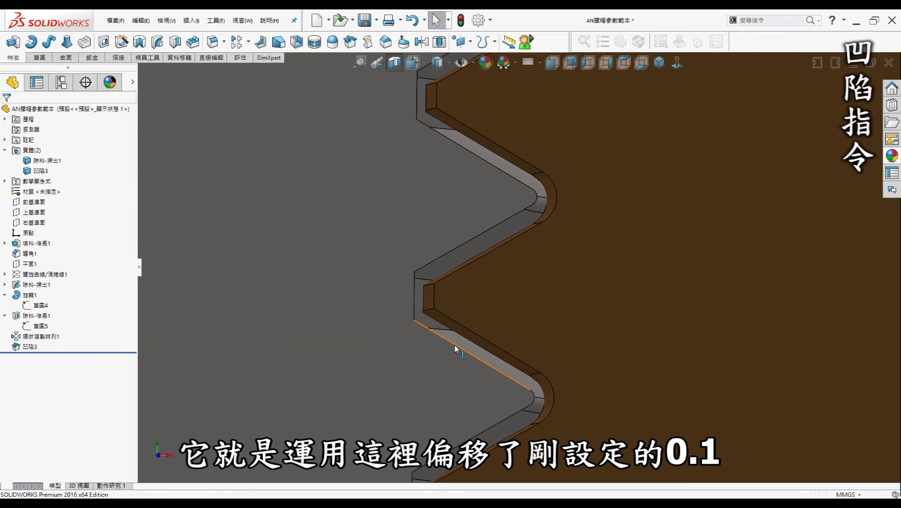
scroll(463, 329, up, 2)
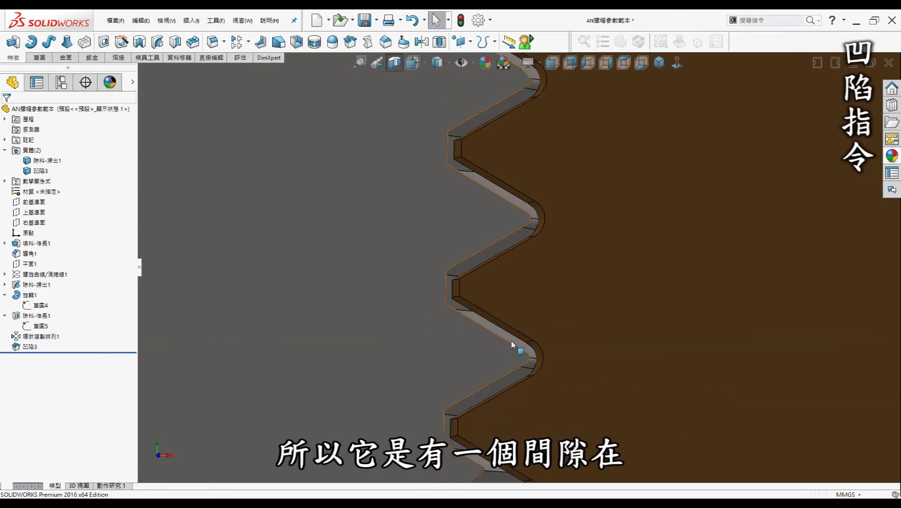
scroll(564, 262, up, 1)
scroll(558, 266, up, 1)
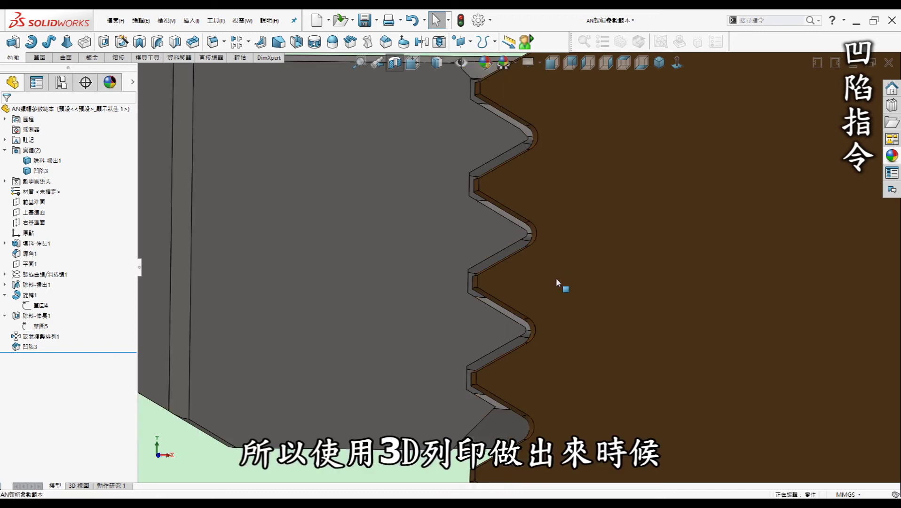
scroll(559, 277, up, 1)
scroll(557, 276, up, 1)
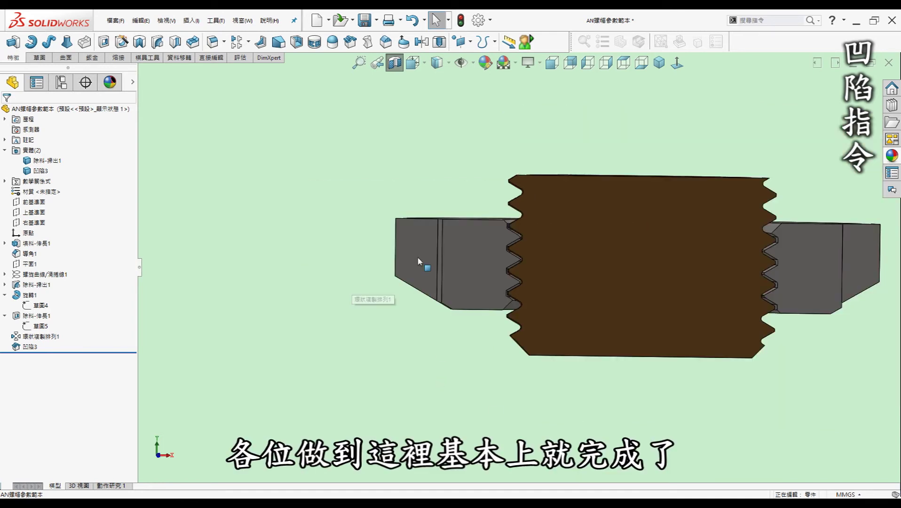
click(399, 66)
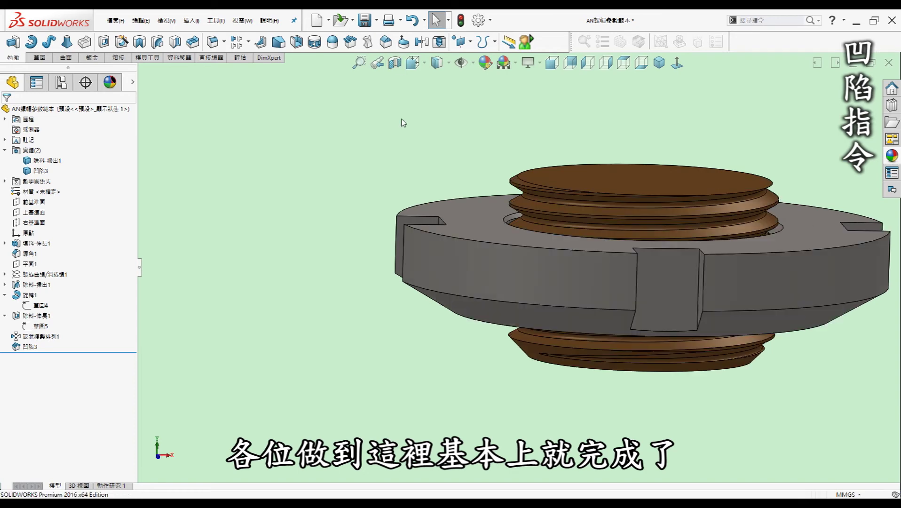
- Switch the finished nut to the isometric view with Ctrl+7
key(ctrl+7)
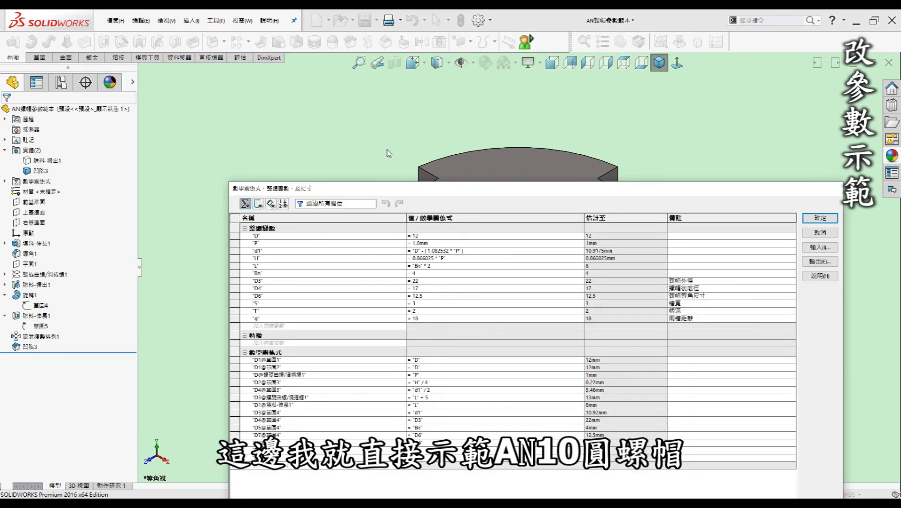
- Set the global variables to D=50, P=1.5mm, D3=70 and rebuild the nut at AN10 size
drag(385, 192, 425, 113)
click(471, 158)
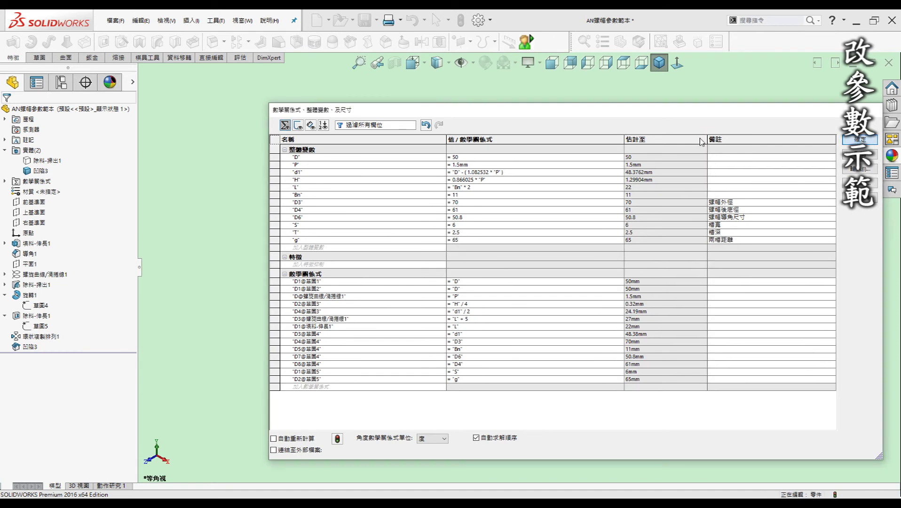
click(859, 139)
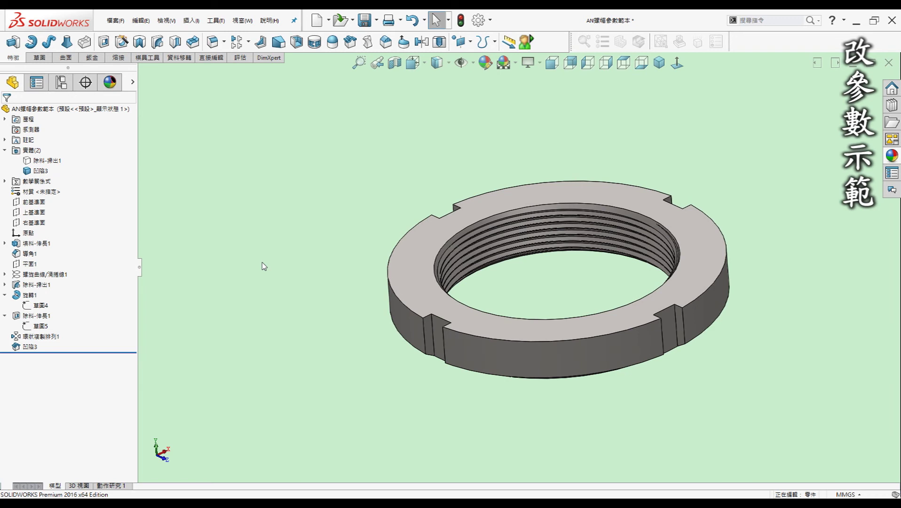
middle_drag(286, 272, 302, 279)
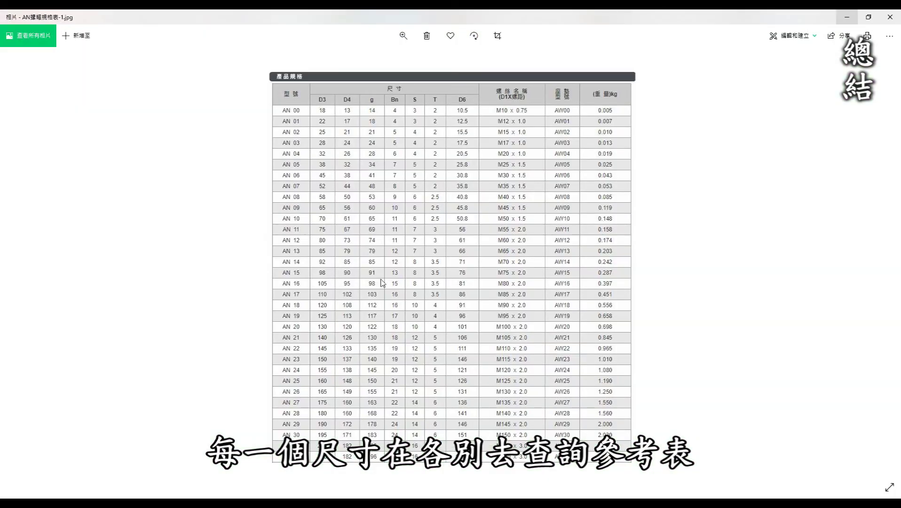
- Minimize the Photos window holding the AN size table image
click(846, 16)
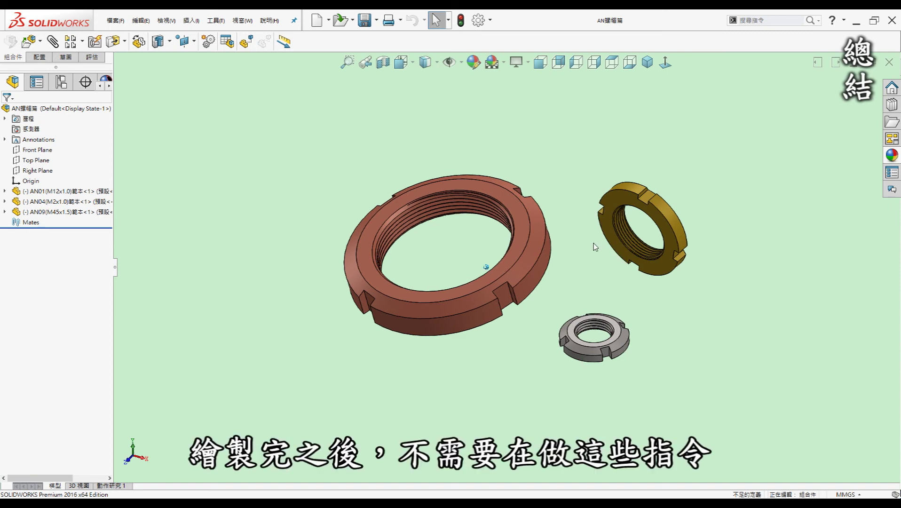
scroll(594, 243, down, 3)
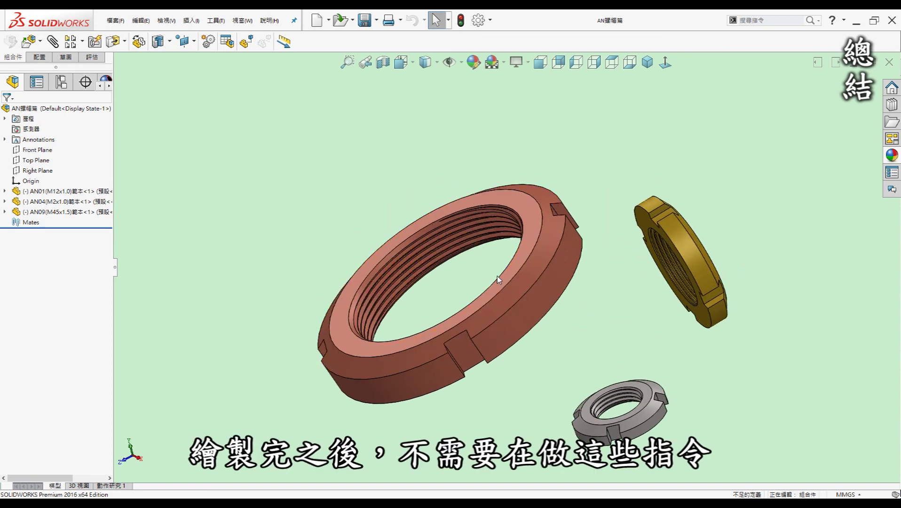
mouse_move(477, 257)
middle_down()
mouse_move(558, 268)
mouse_move(597, 261)
middle_up()
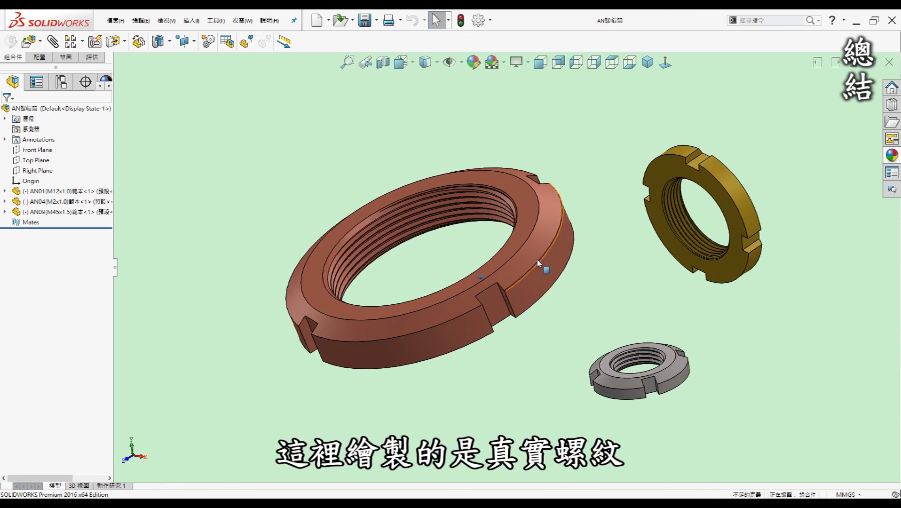
middle_drag(470, 226, 427, 205)
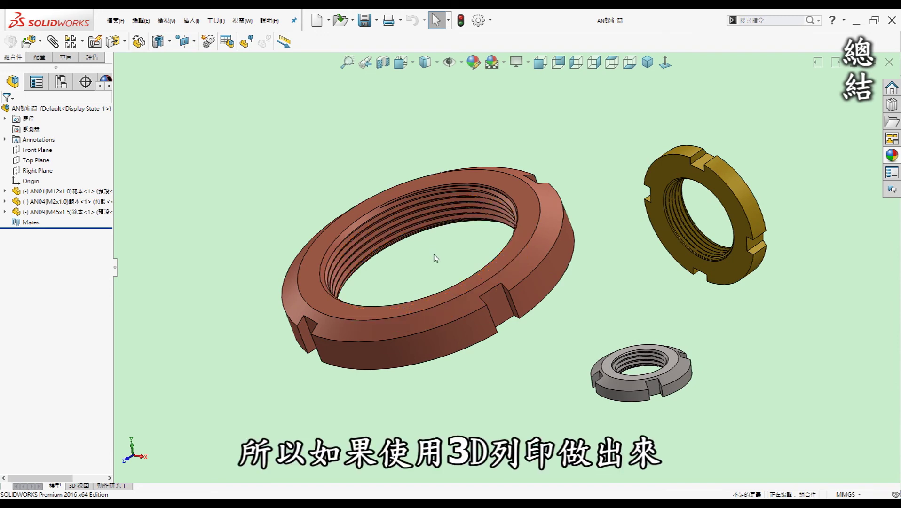
scroll(432, 257, down, 2)
middle_drag(433, 258, 421, 252)
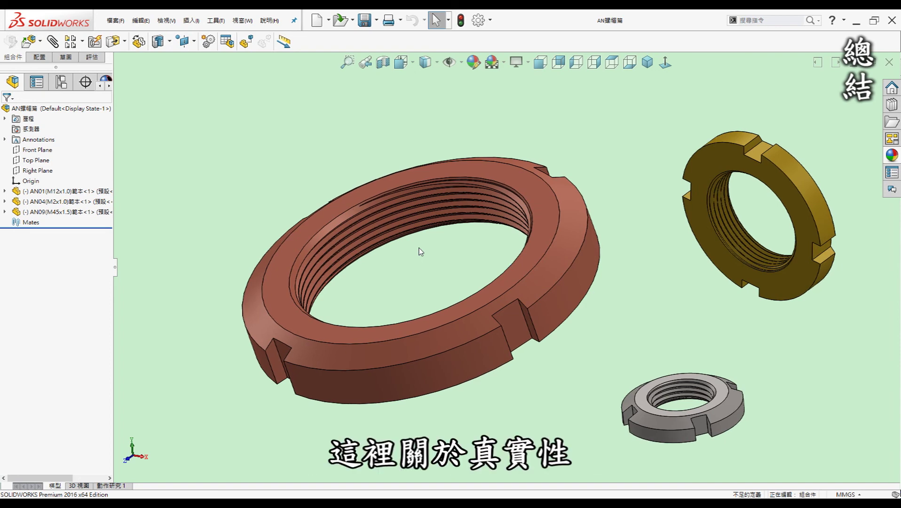
middle_drag(420, 251, 597, 297)
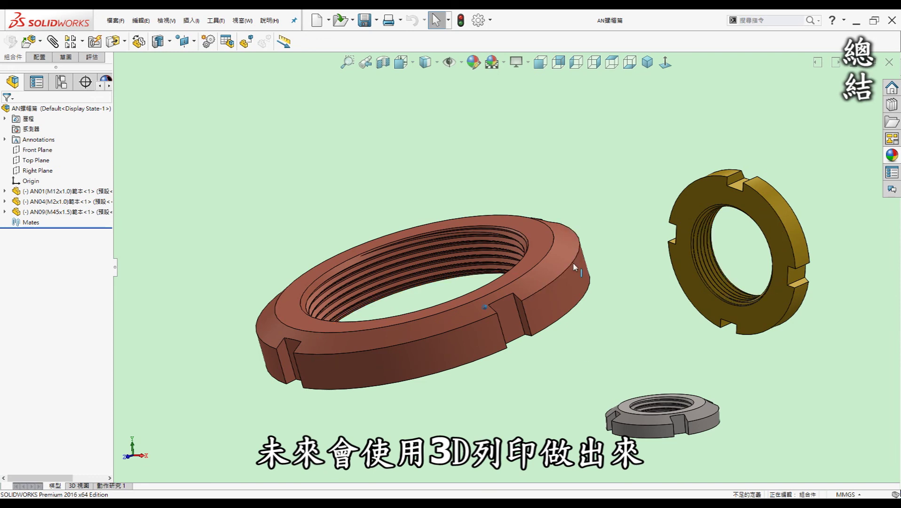
middle_drag(582, 313, 473, 266)
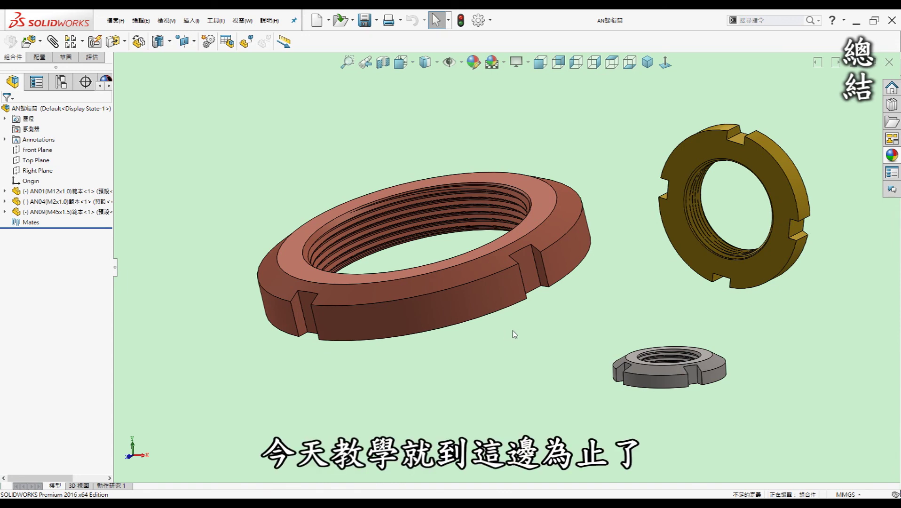
middle_drag(539, 347, 541, 351)
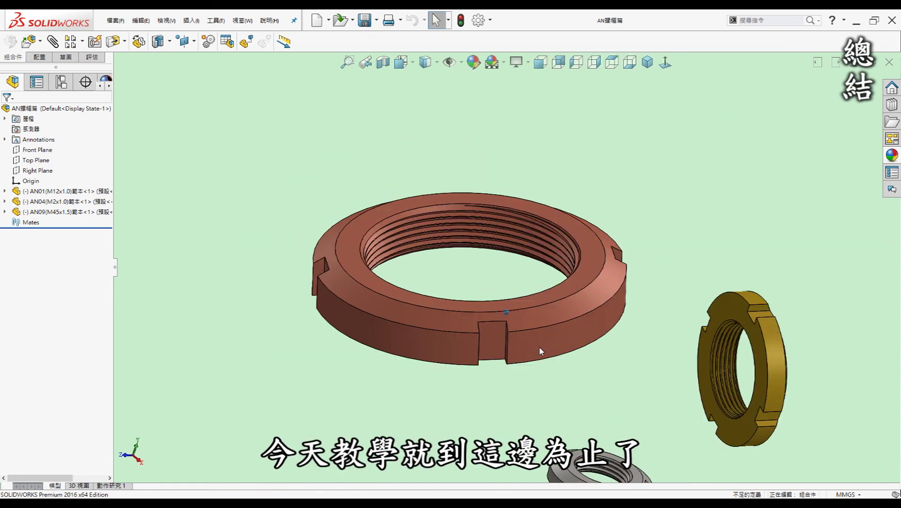